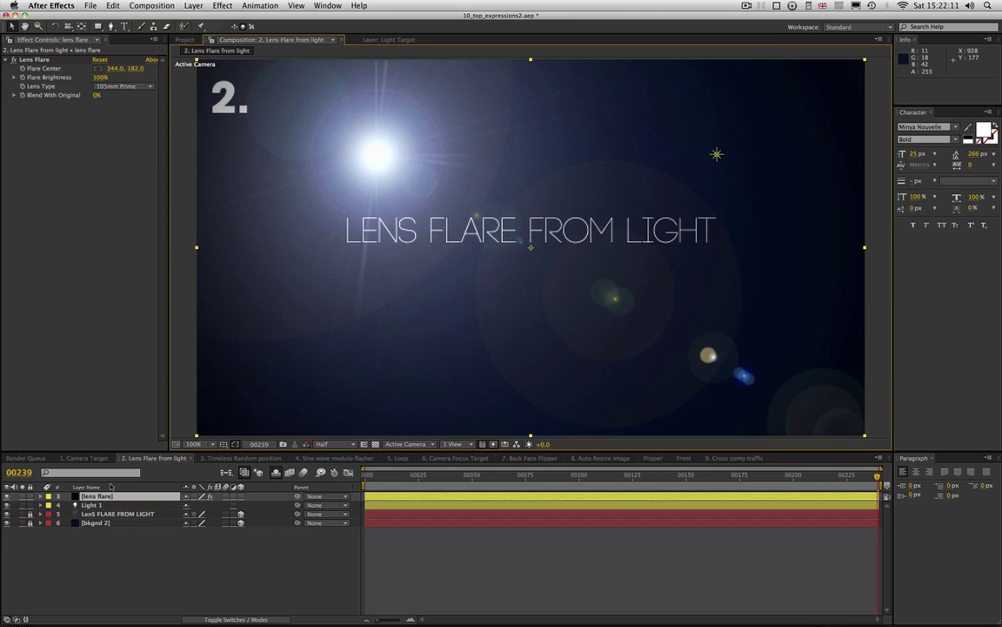
- Select Light 1 in the composition and reveal its Position property in the timeline
left_click(716, 155)
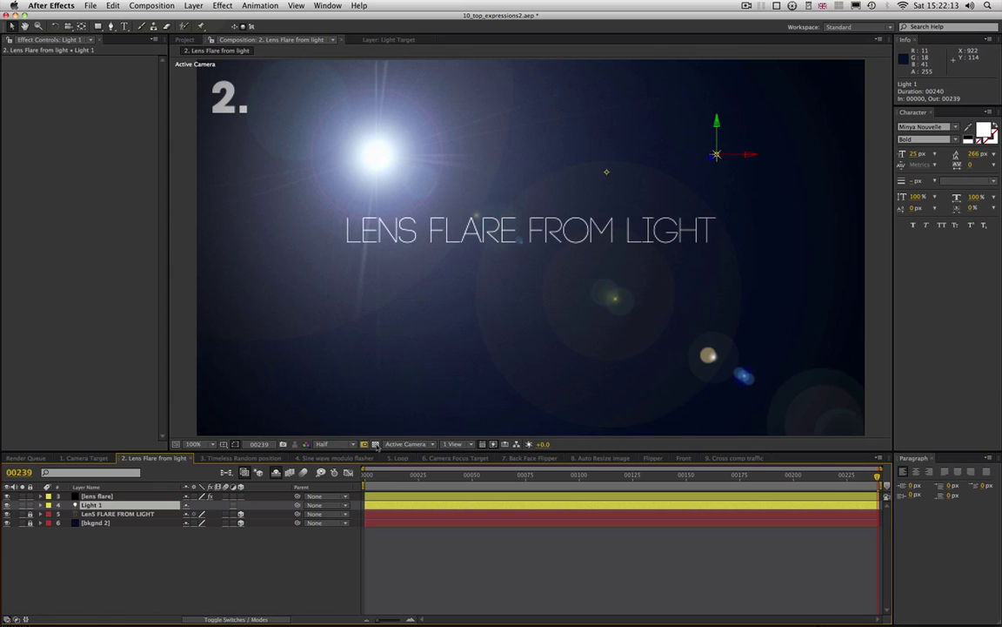
left_click_drag(373, 453, 376, 461)
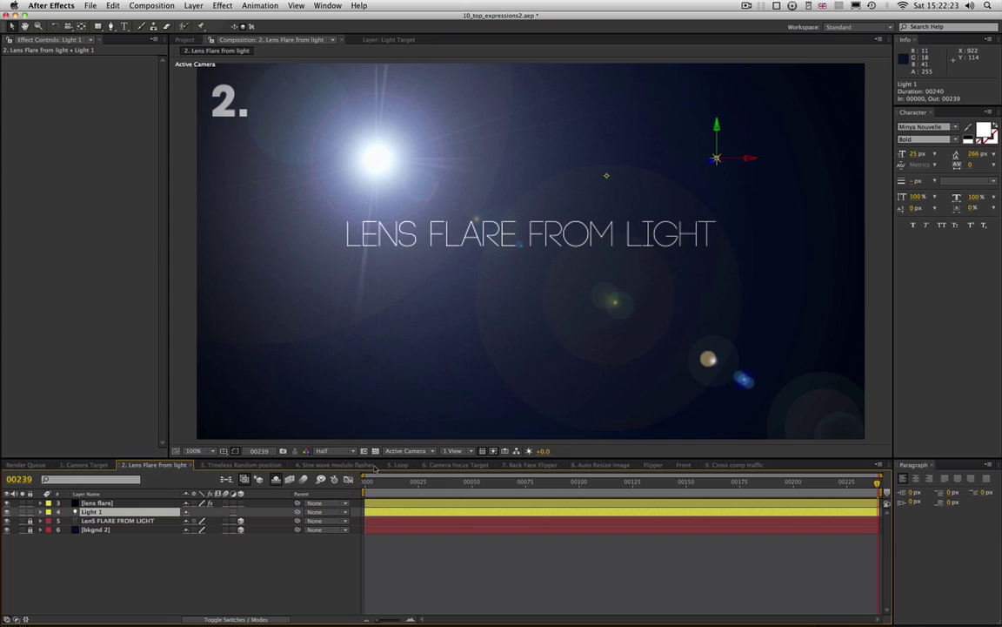
key("p")
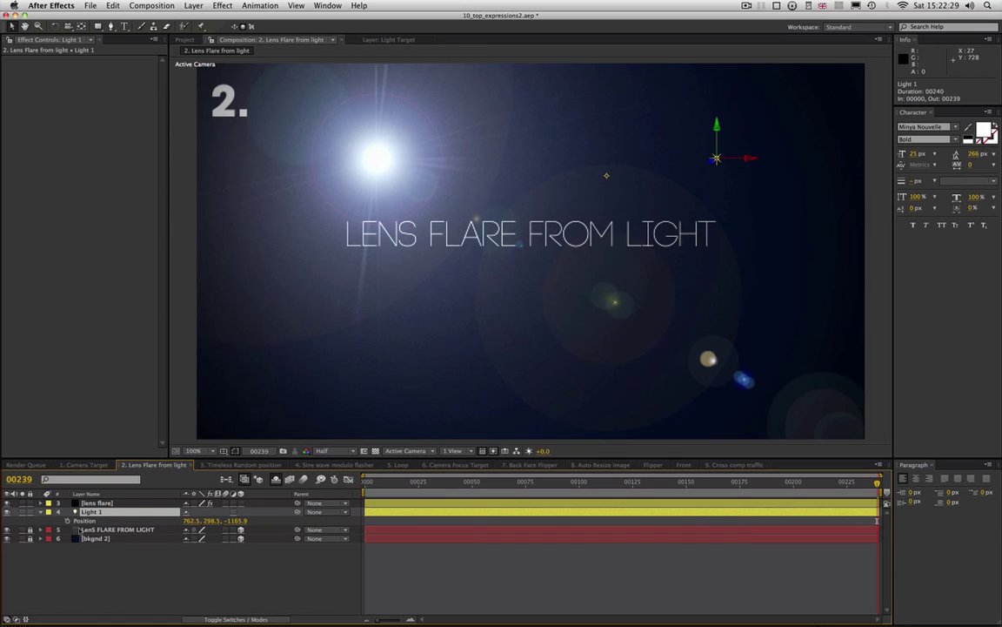
key("Return")
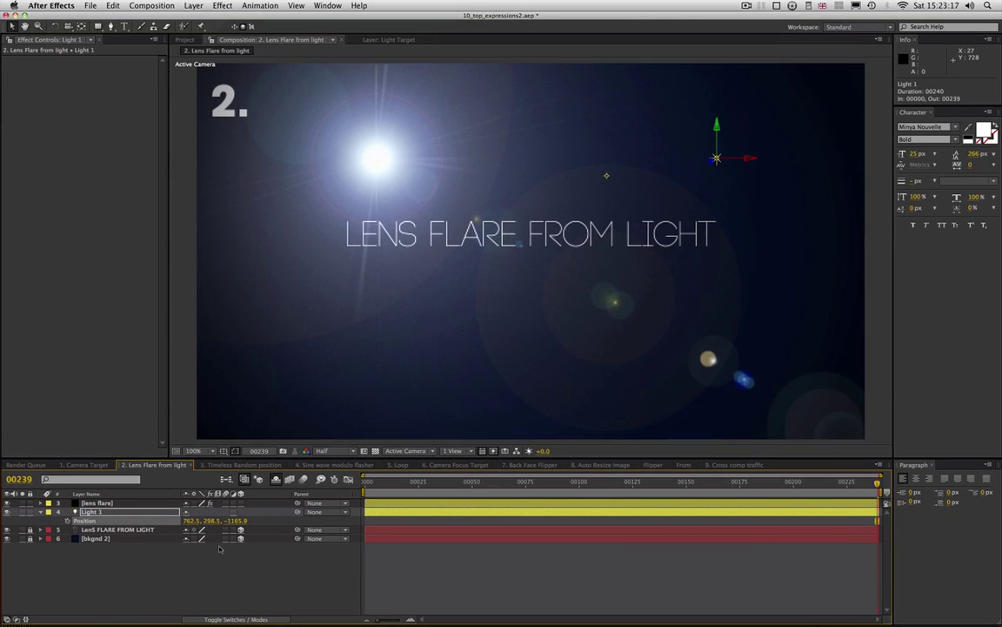
- Add a 3D null object to the composition and place Light 1 above the lens flare layer
left_click(193, 5)
mouse_move(252, 18)
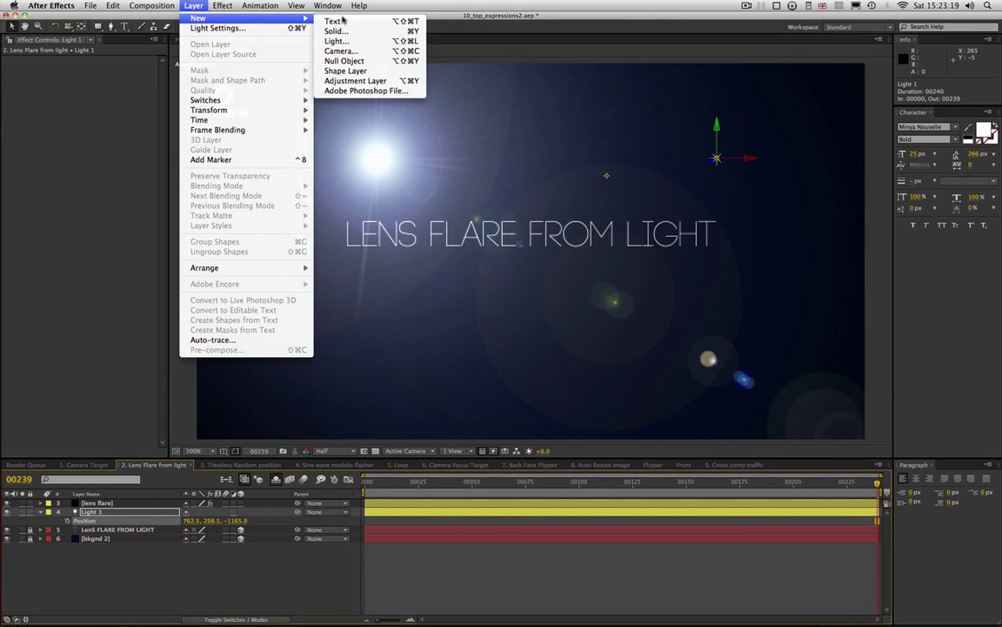
left_click(355, 60)
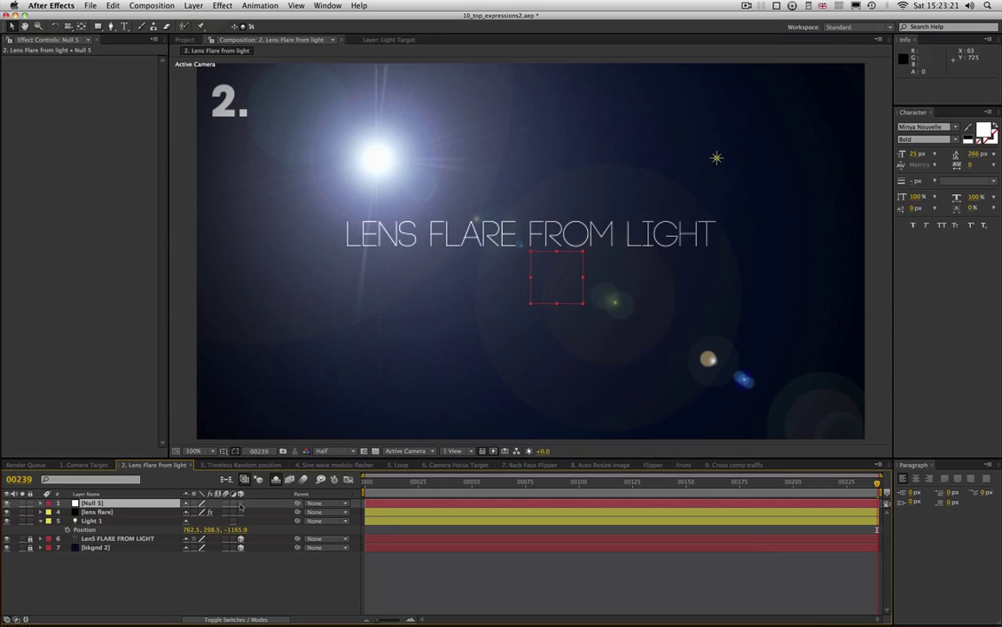
left_click_drag(129, 520, 130, 509)
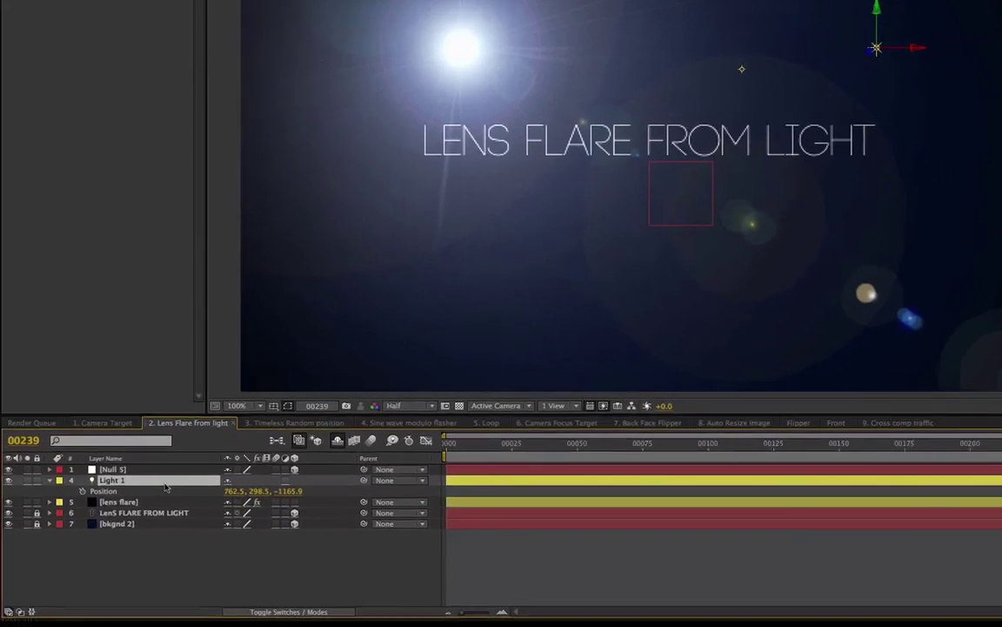
- Compare Light 1's Position with and without the null as its parent, switching twice and ending on None
left_click_drag(597, 369, 253, 355)
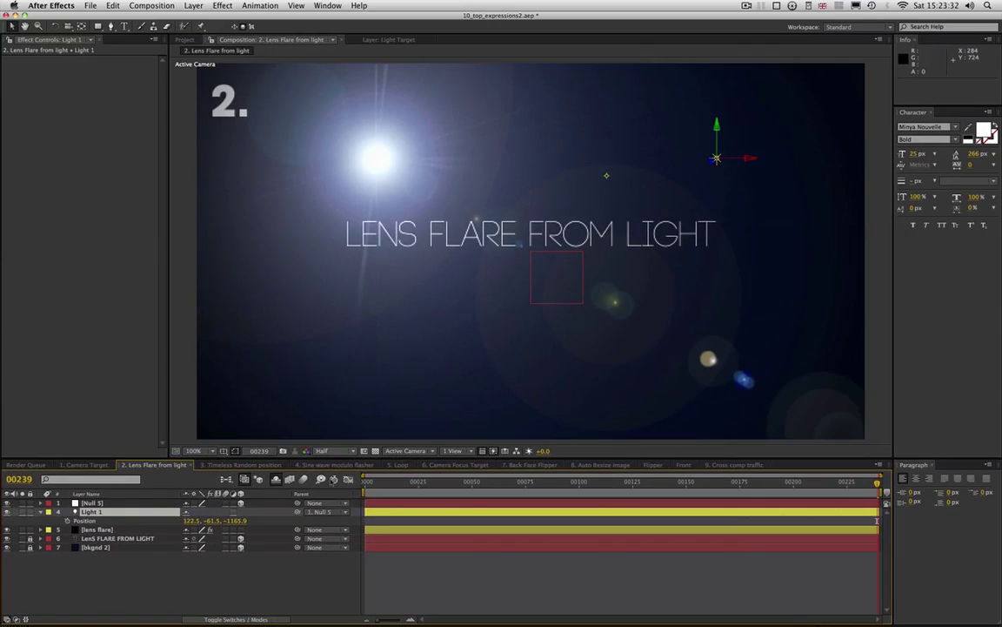
left_click(670, 369)
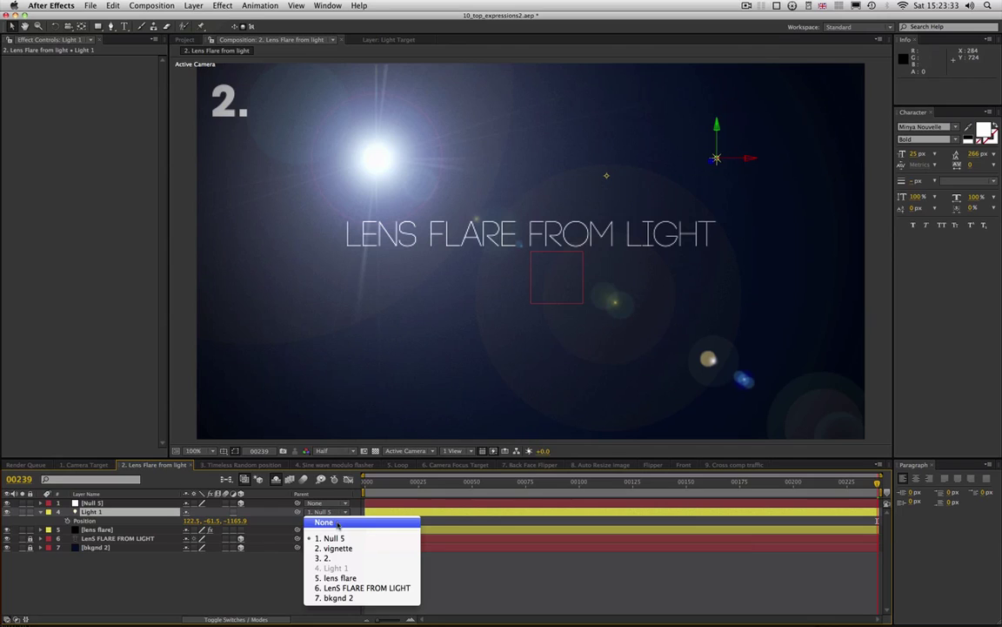
left_click(338, 523)
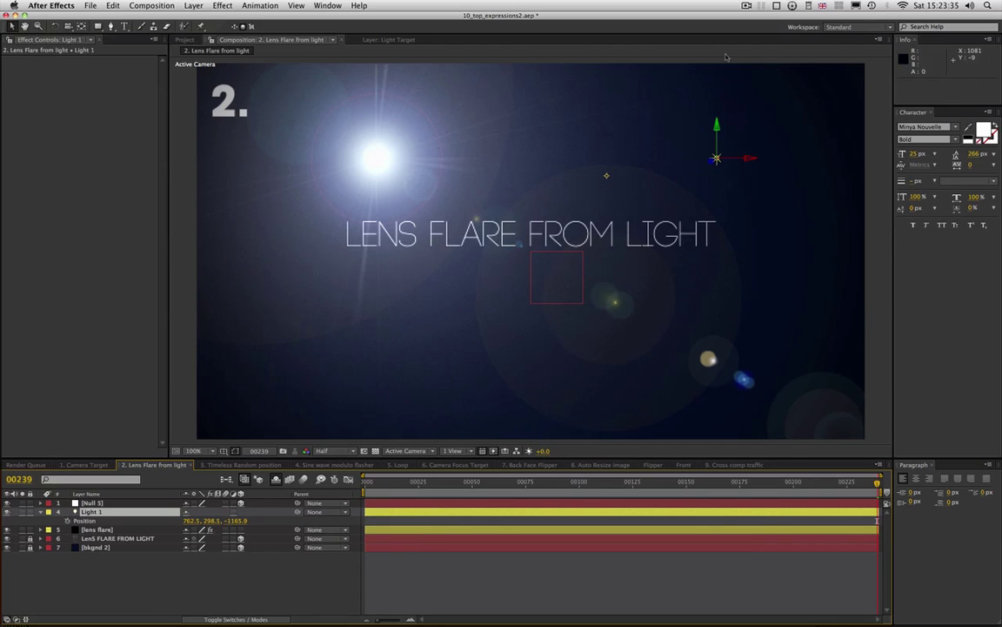
left_click_drag(297, 512, 152, 505)
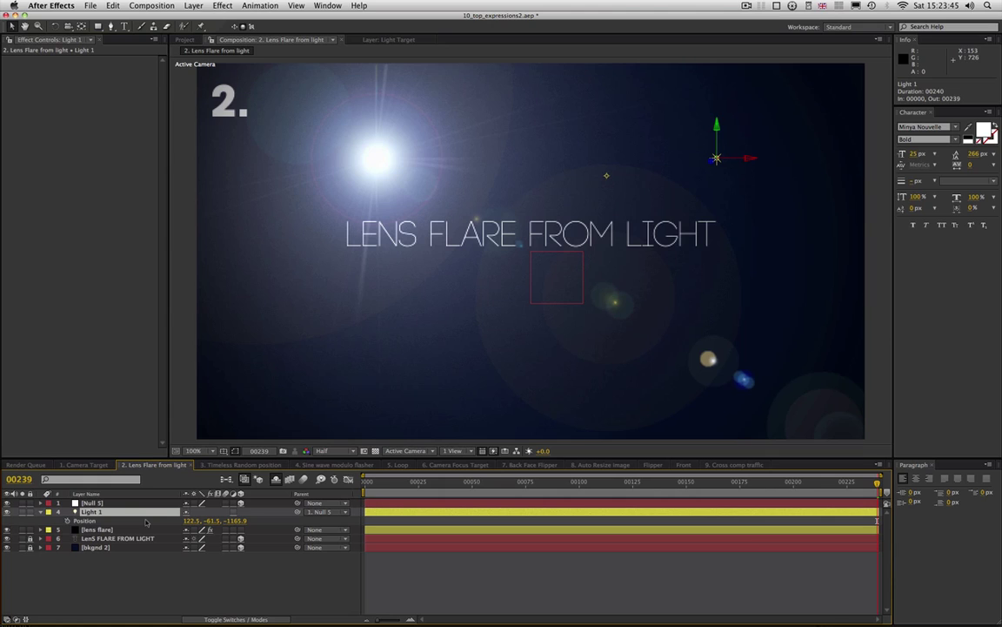
left_click(113, 503)
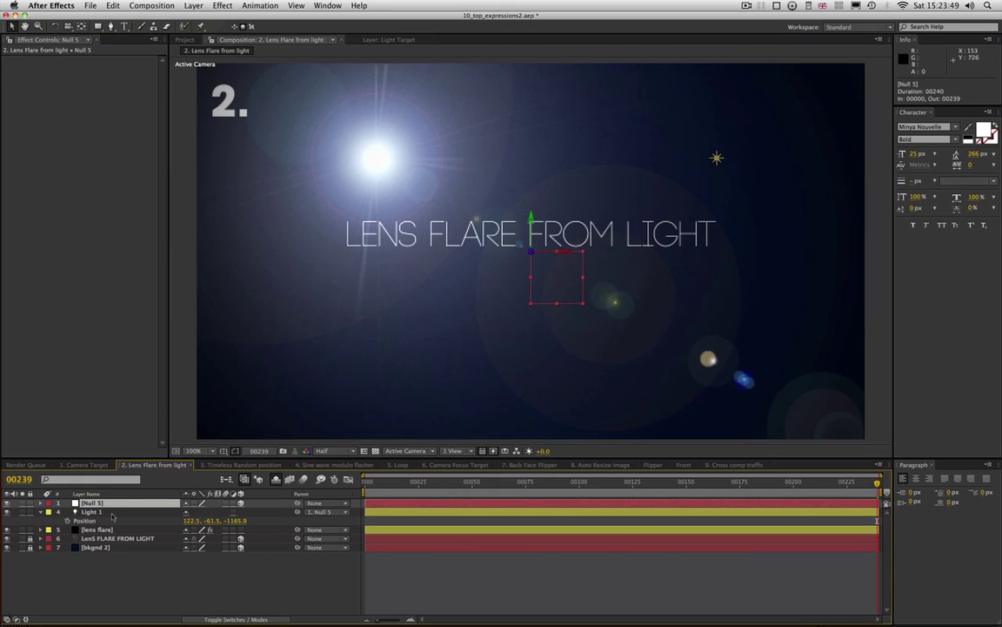
left_click(326, 511)
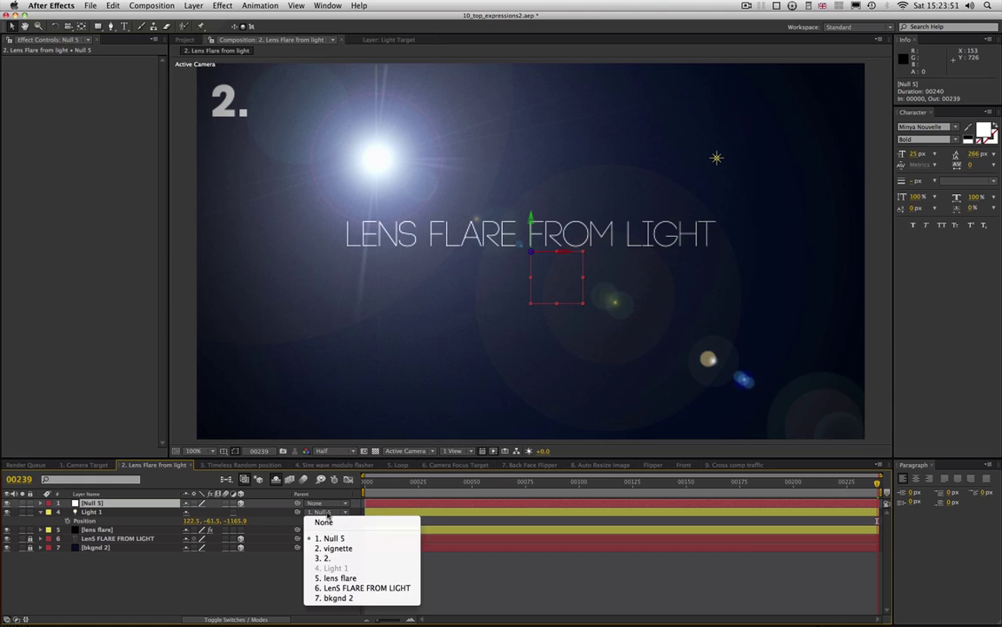
left_click(324, 522)
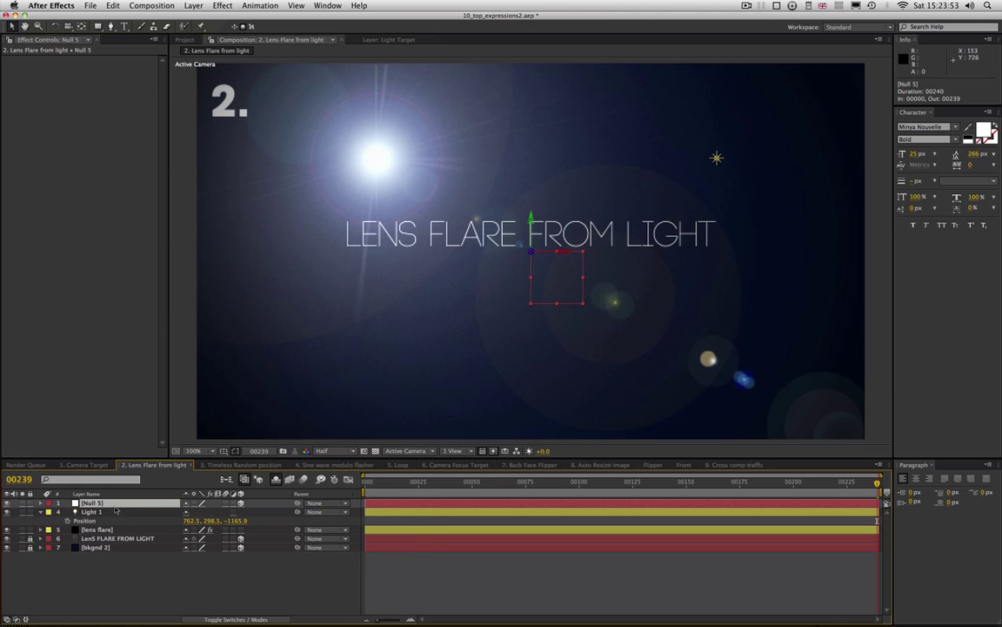
- Reveal the null's Position and set its X and Y values to 0
key("p")
left_click(192, 512)
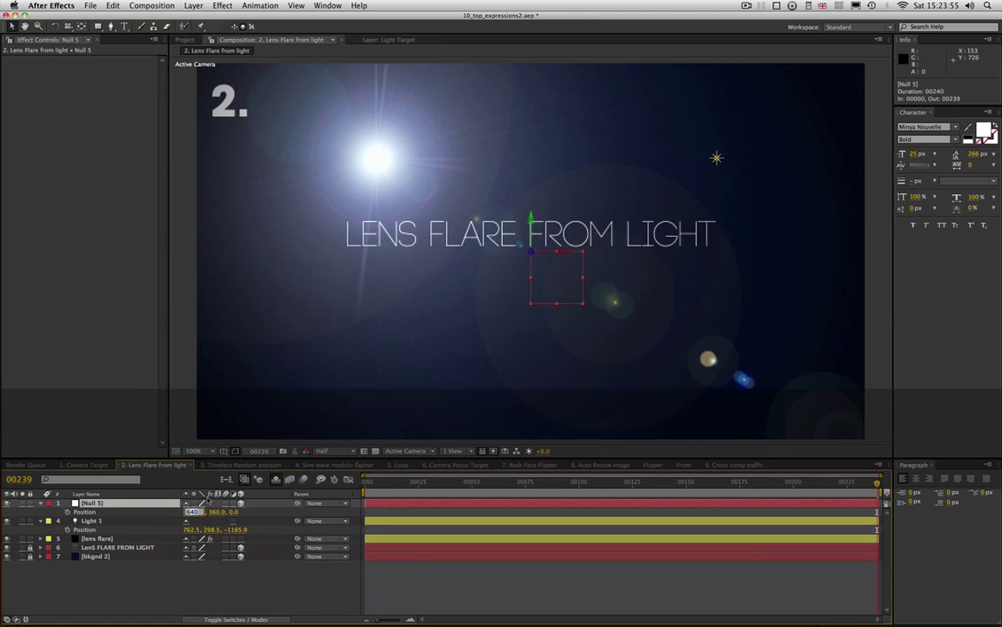
type("0")
key("Tab")
type("0")
key("Return")
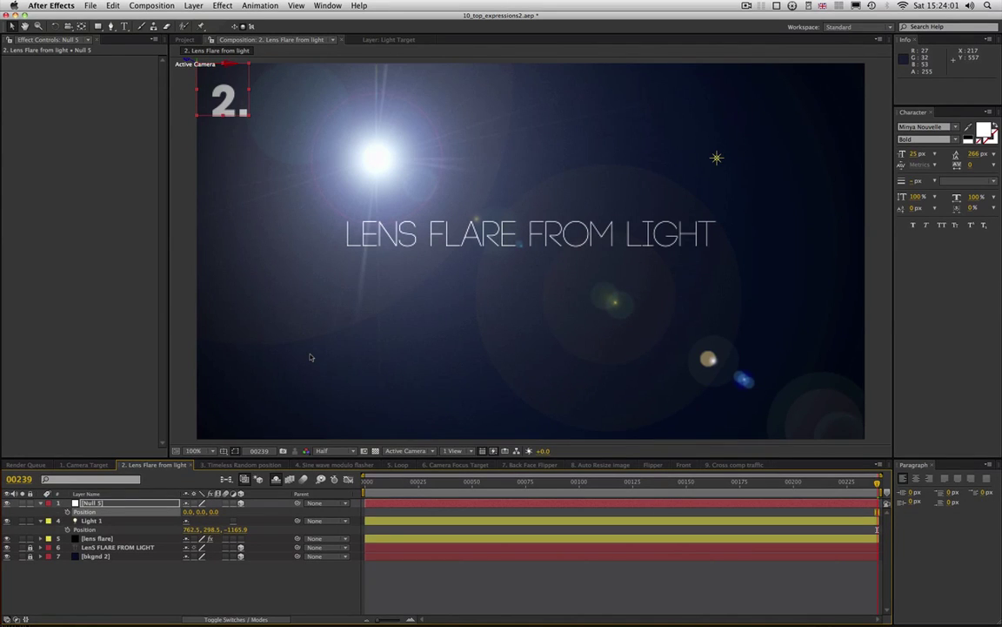
- Parent Light 1 to the null and set the null's X Position to 200
left_click(103, 520)
left_click_drag(596, 352, 282, 306)
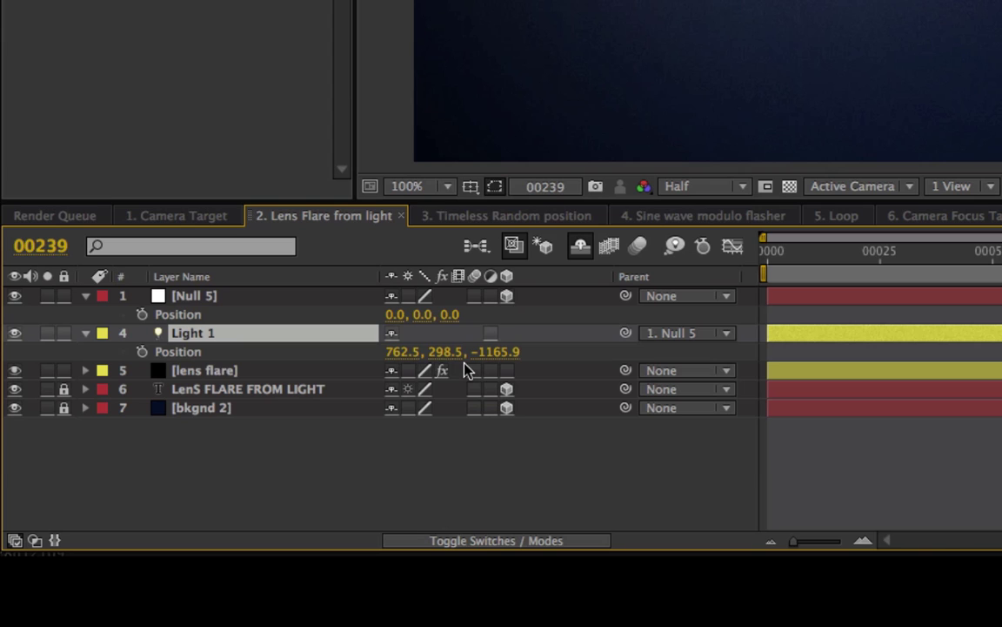
left_click(275, 298)
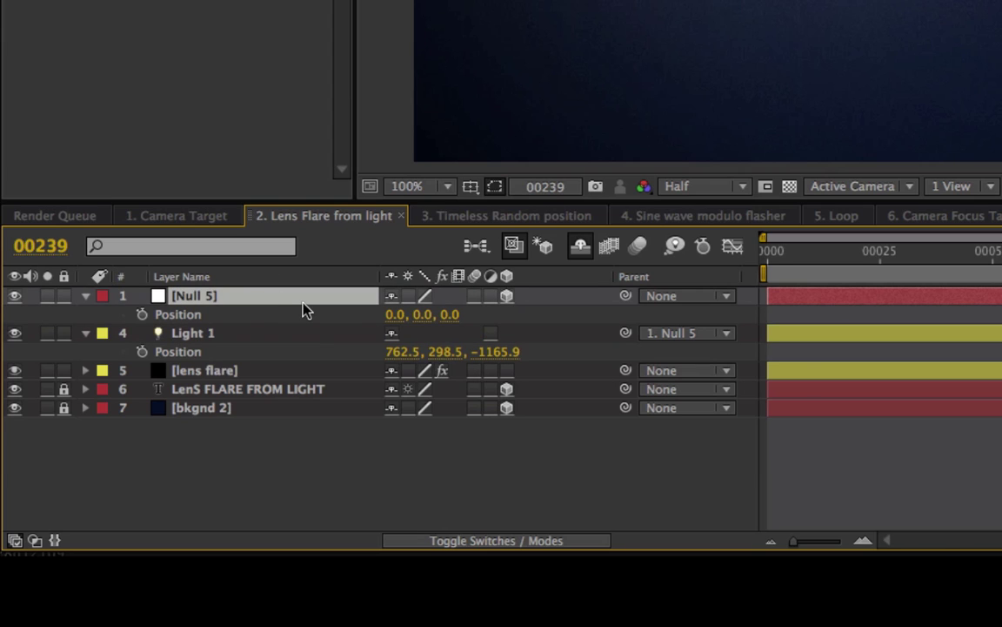
left_click(399, 314)
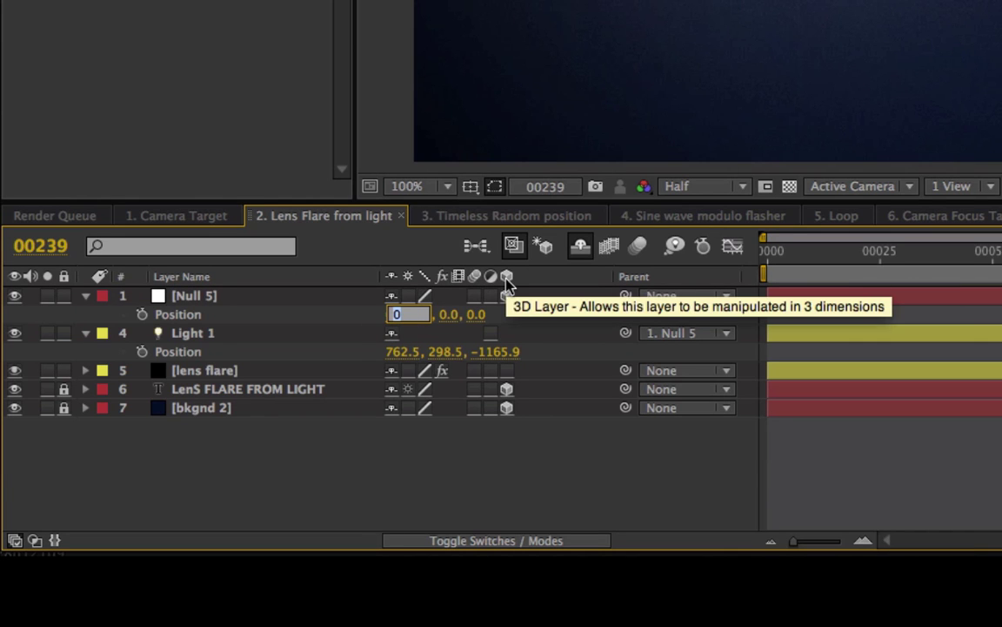
type("200")
key("Return")
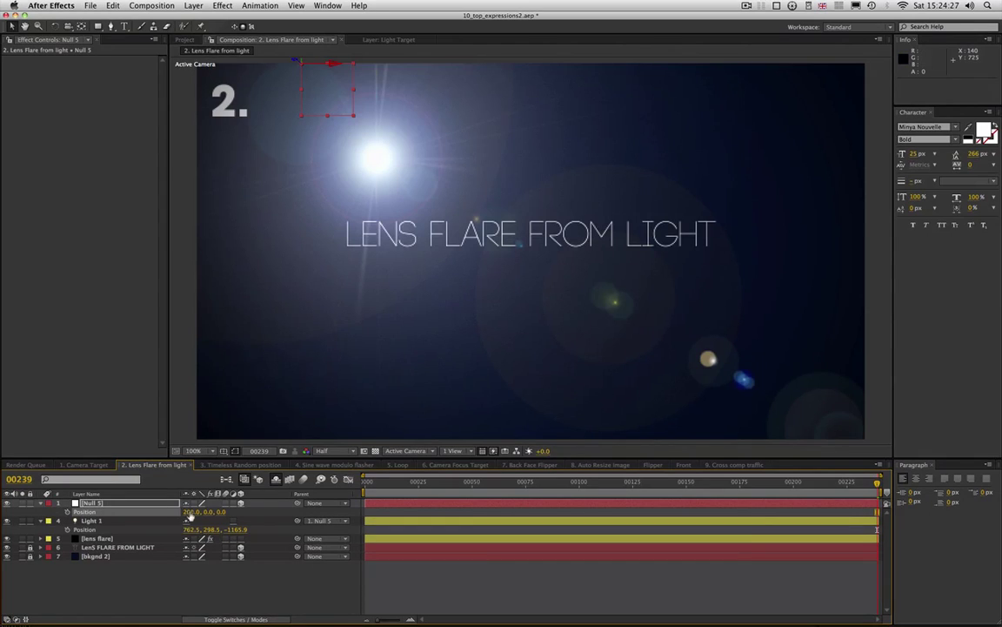
- Shift the null and its parented light by setting the null's X Position to -200
left_click_drag(190, 515, 169, 520)
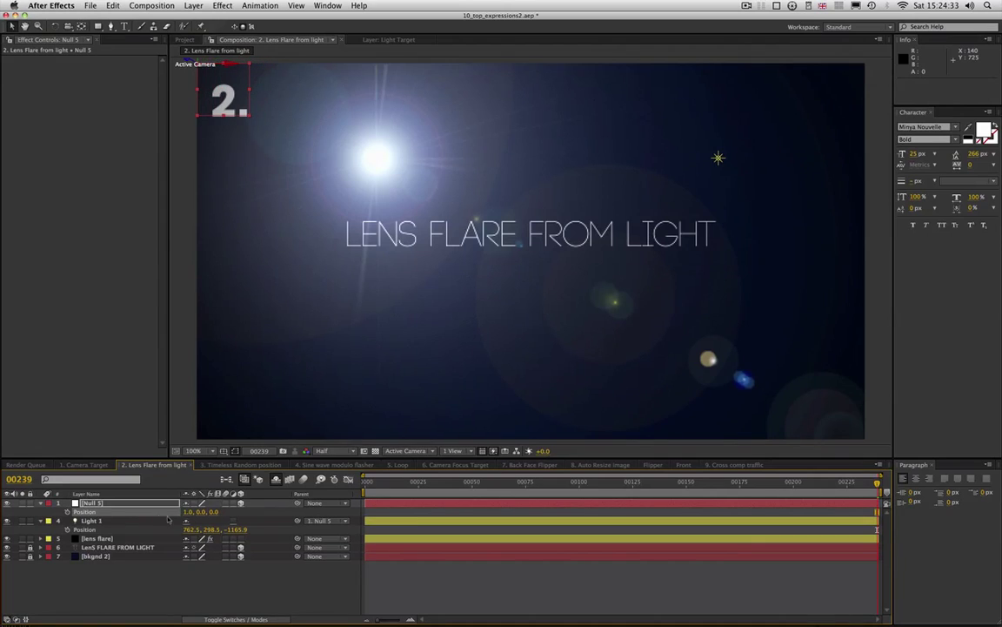
left_click(189, 511)
type("00")
key("Return")
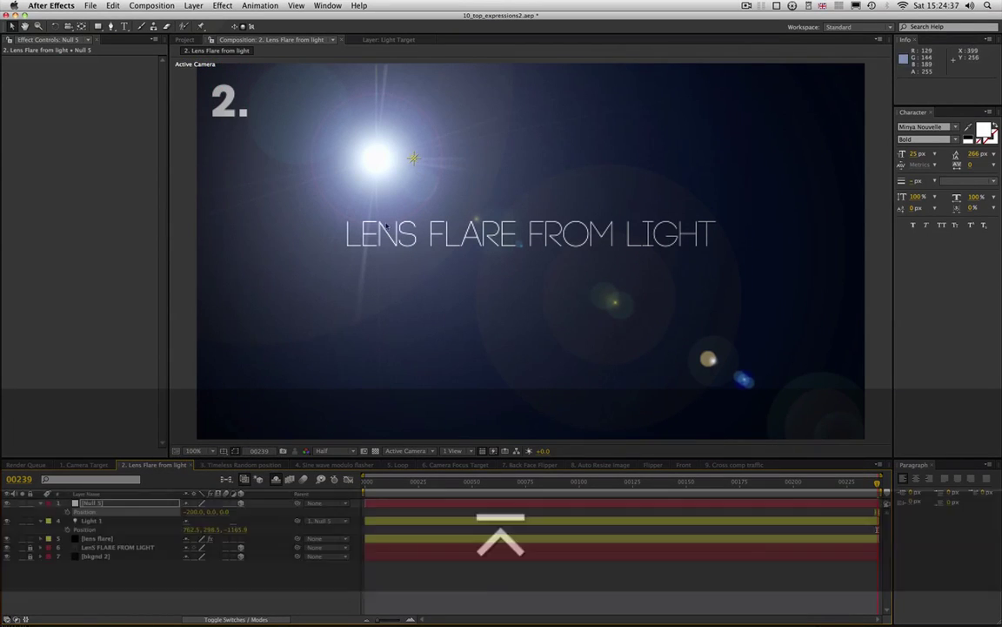
left_click_drag(241, 533, 226, 534)
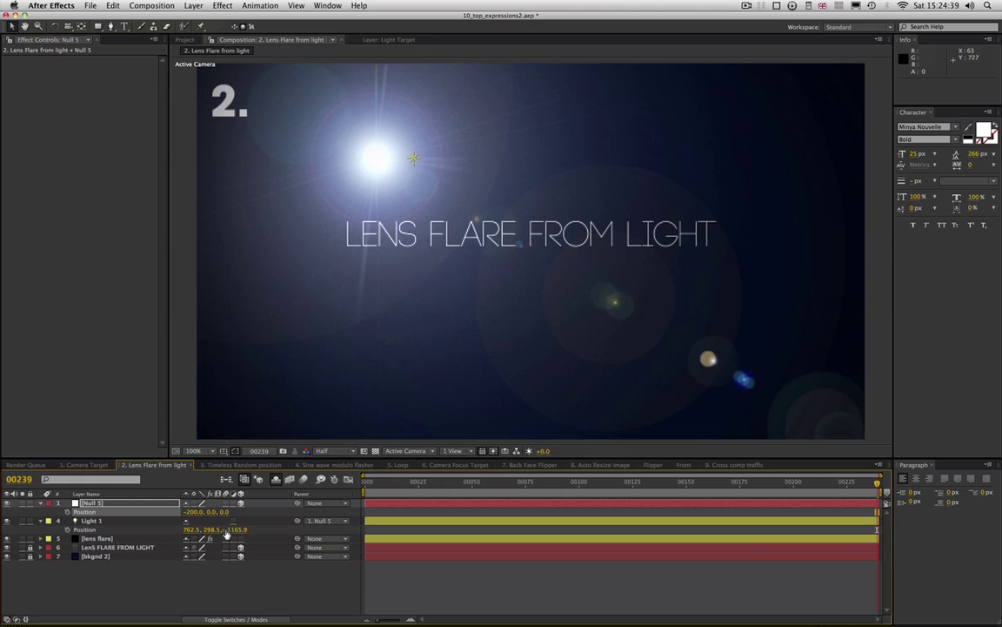
- Set Light 1's parent to None and reset the null's X Position to 0
left_click(107, 522)
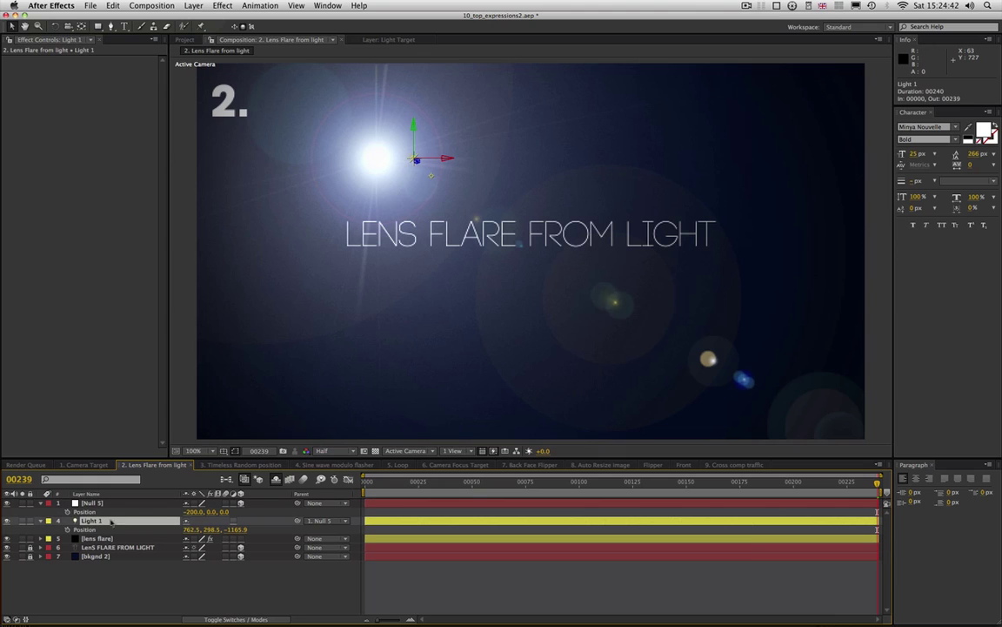
left_click(324, 520)
left_click(324, 530)
left_click(195, 512)
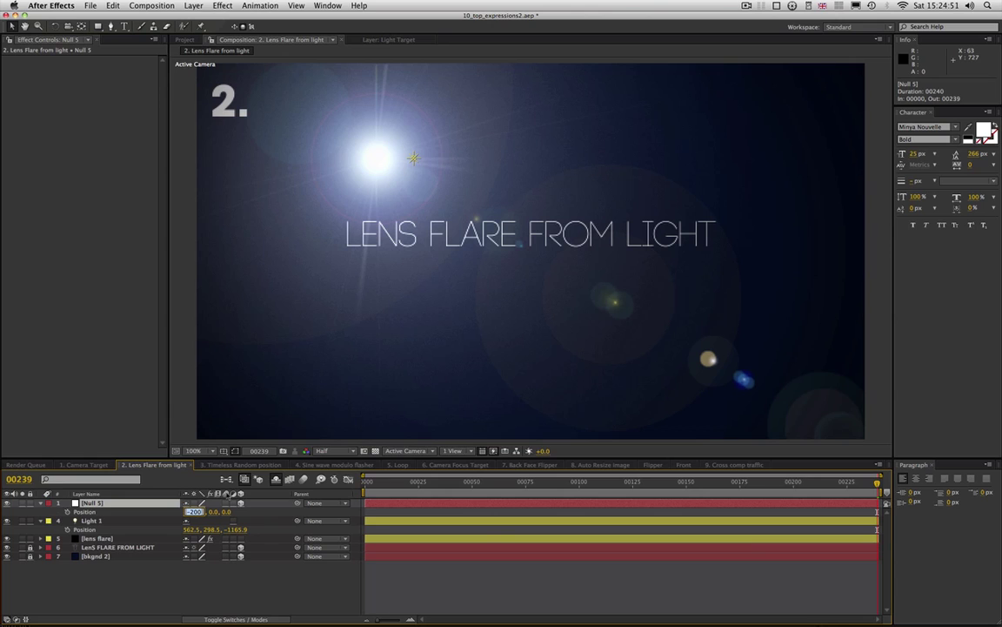
type("0")
key("Return")
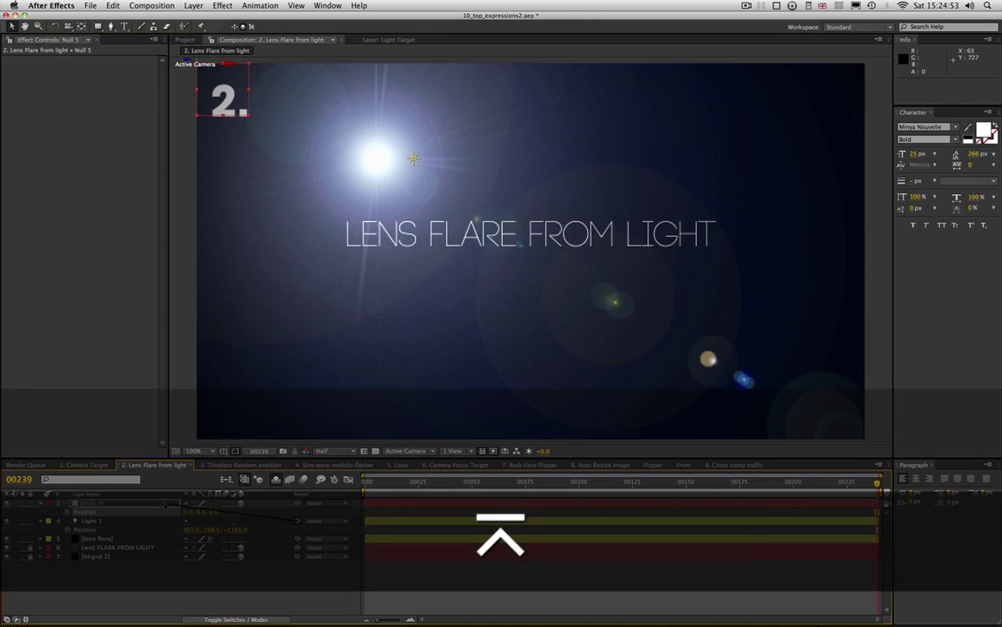
- Parent Light 1 to the null again and delete the null layer
left_click_drag(165, 504, 166, 504)
left_click(140, 503)
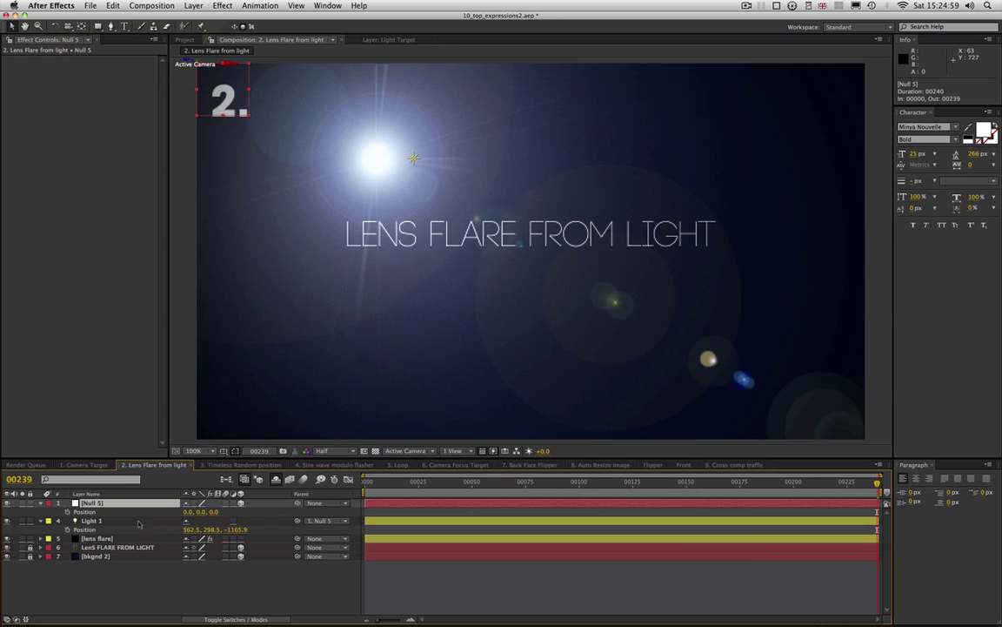
key("Delete")
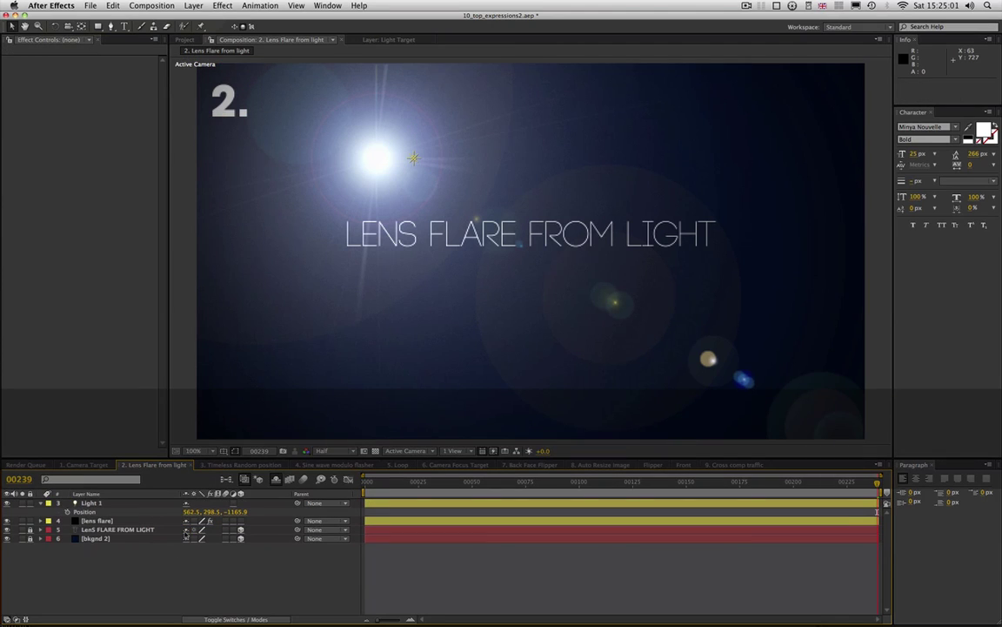
- Change Light 1's X Position to about 744.5, check the lens flare layer's Position, and collapse both layers
left_click_drag(192, 511, 350, 511)
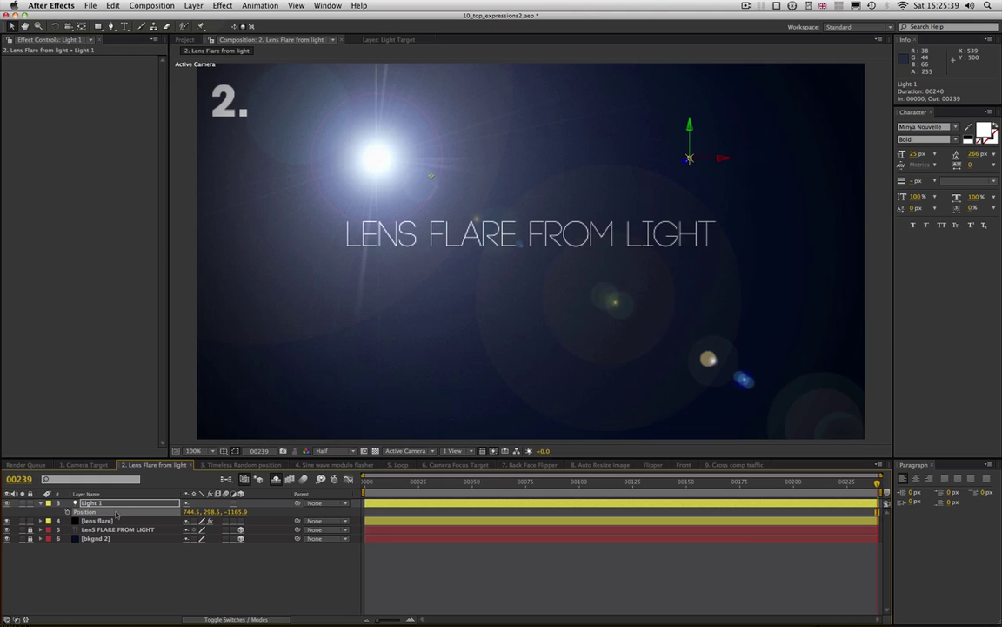
left_click(100, 522)
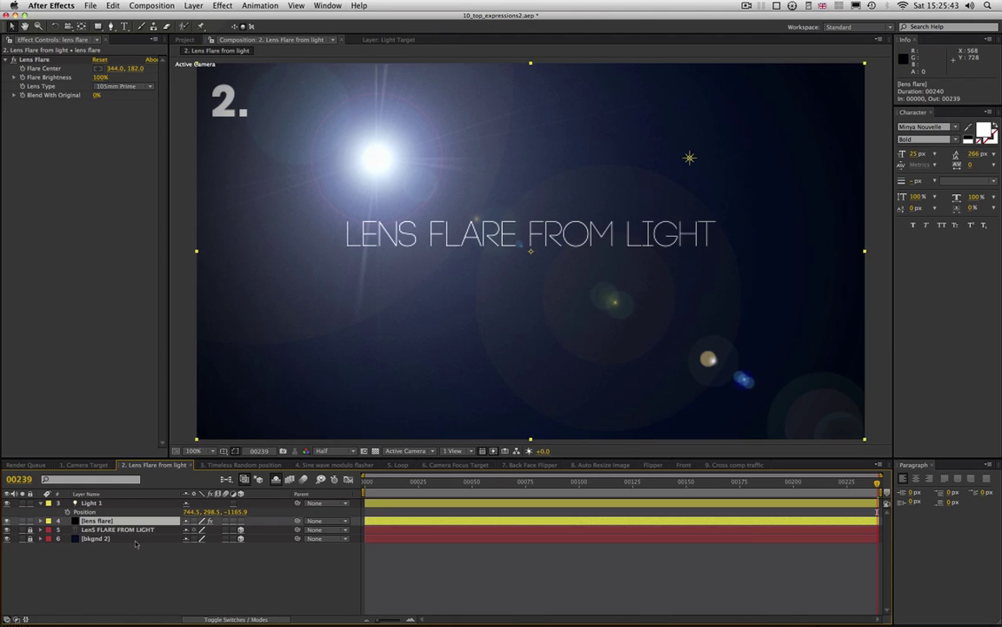
key("p")
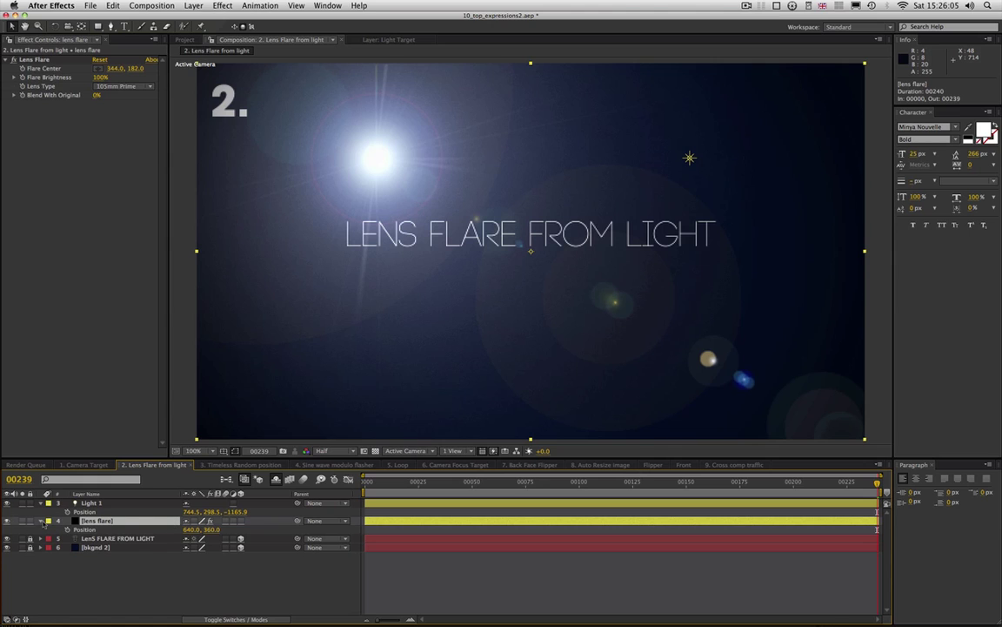
left_click(40, 520)
left_click(41, 503)
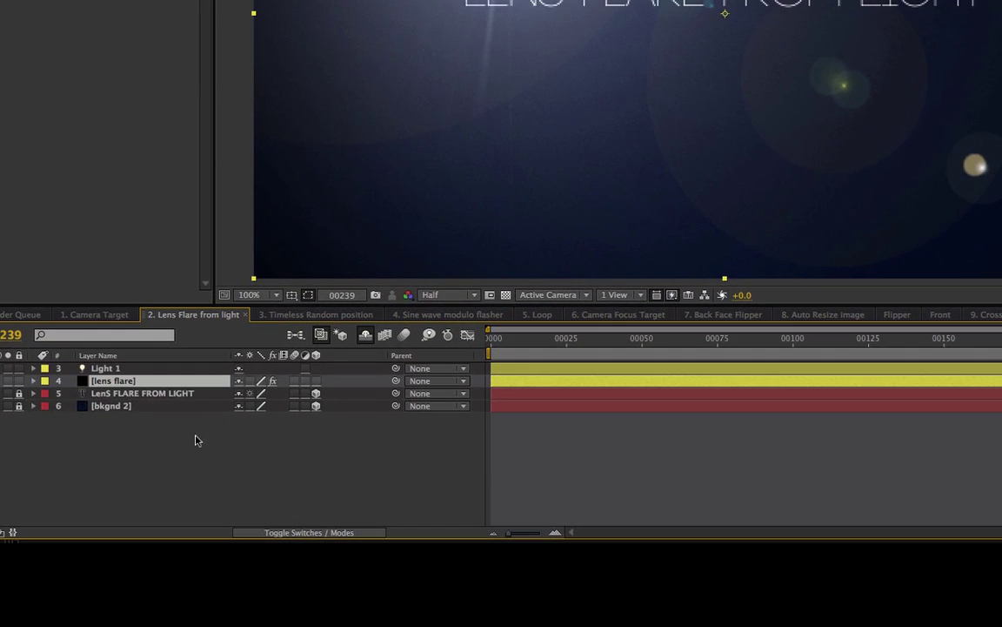
- Add an expression to the lens flare layer's Flare Center that references the Light 1 layer
key("e")
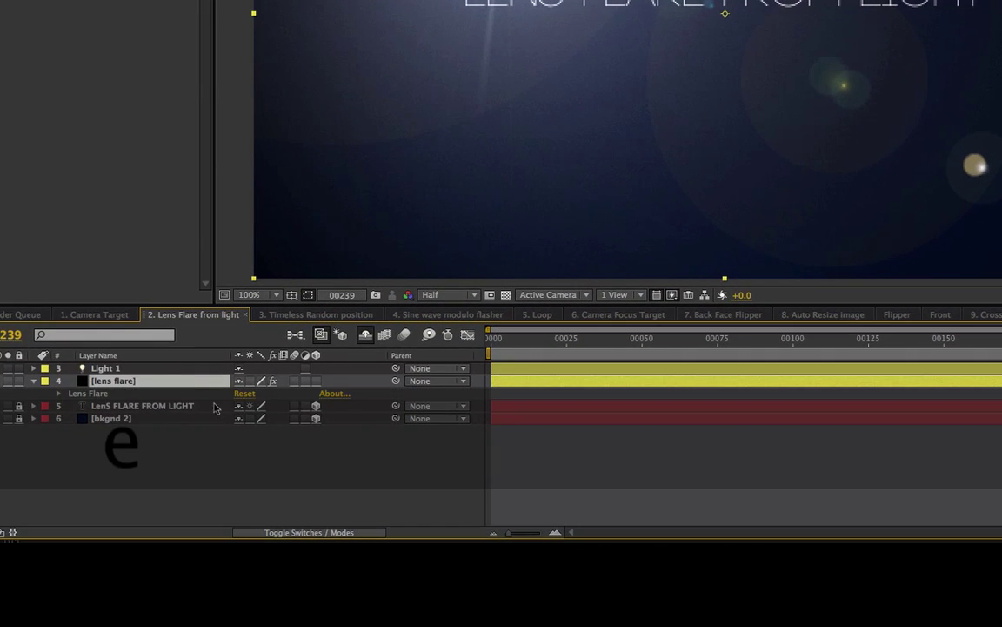
left_click(61, 394)
left_click(84, 406, "alt")
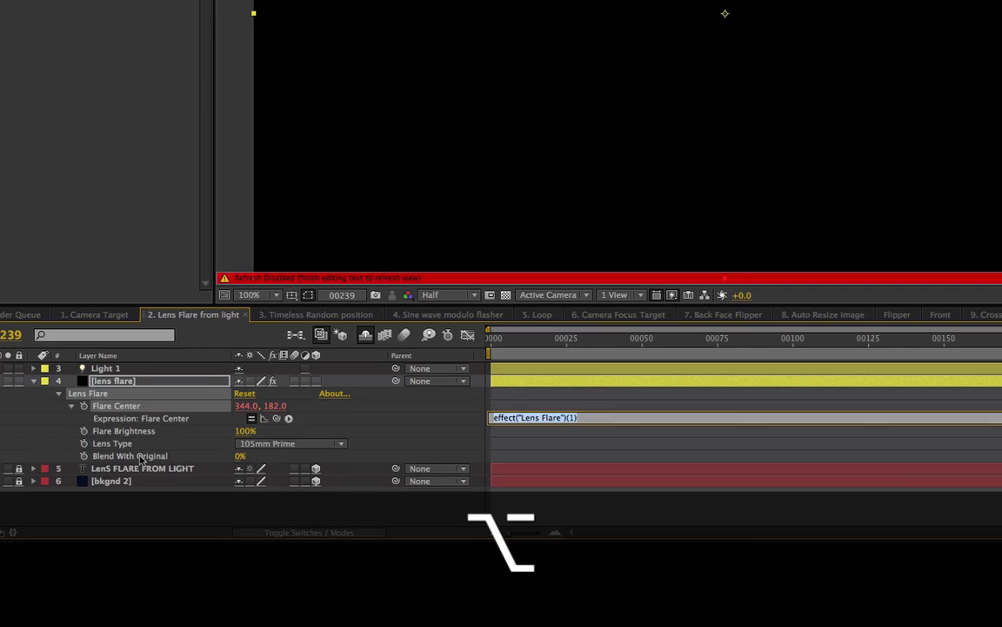
left_click_drag(277, 417, 152, 370)
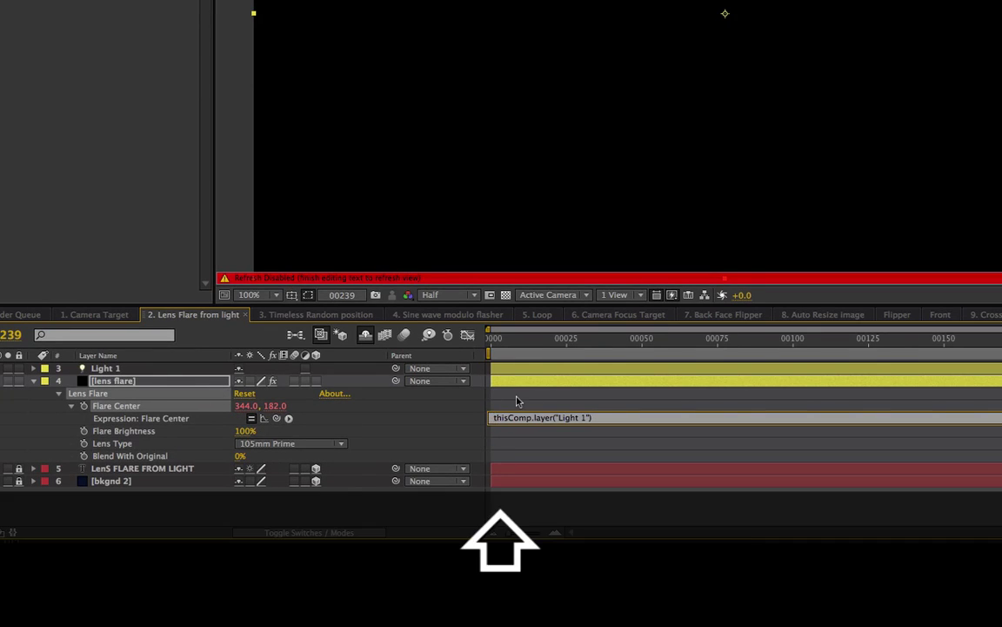
- Turn the Flare Center expression into the variable line L = thisComp.layer("Light 1"); and start a second line
left_click(613, 418)
key("Home")
type("L =")
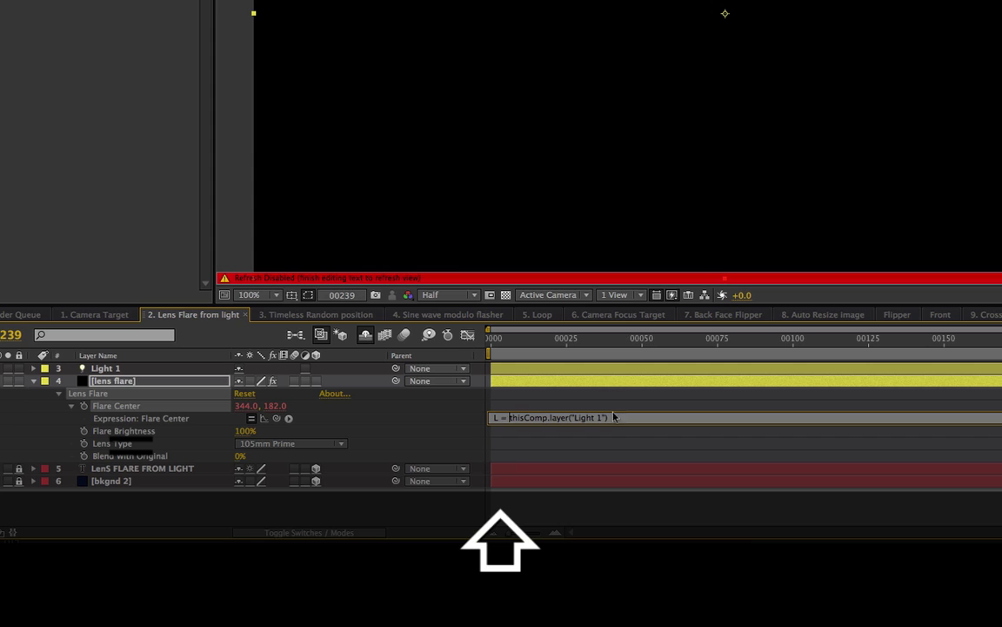
key("End")
type(";")
key("Return")
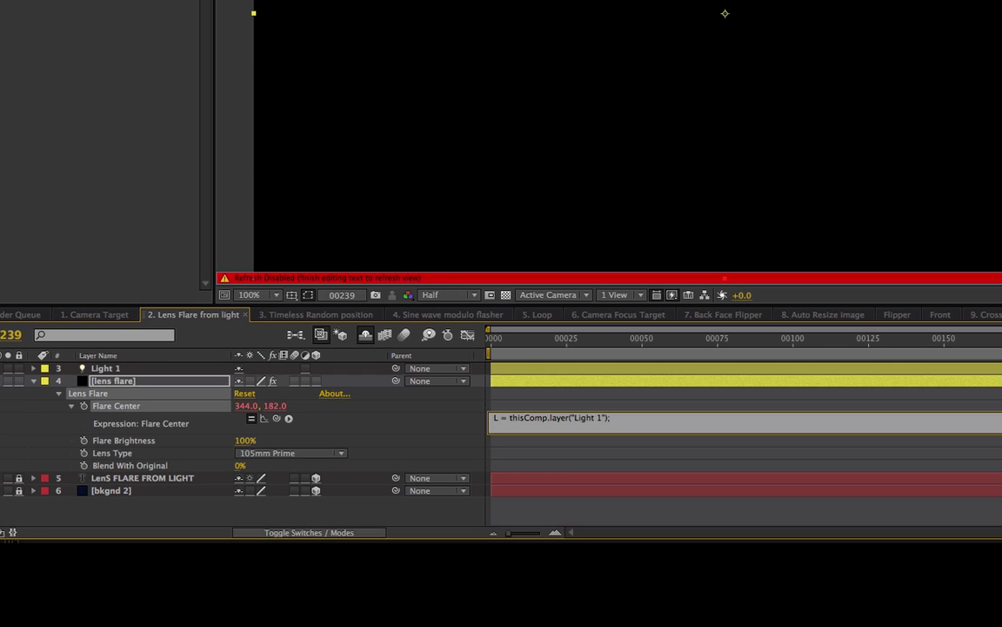
- Add the expression line LCP = L.toComp([0,0,0]); and apply the Flare Center expression
key("shift")
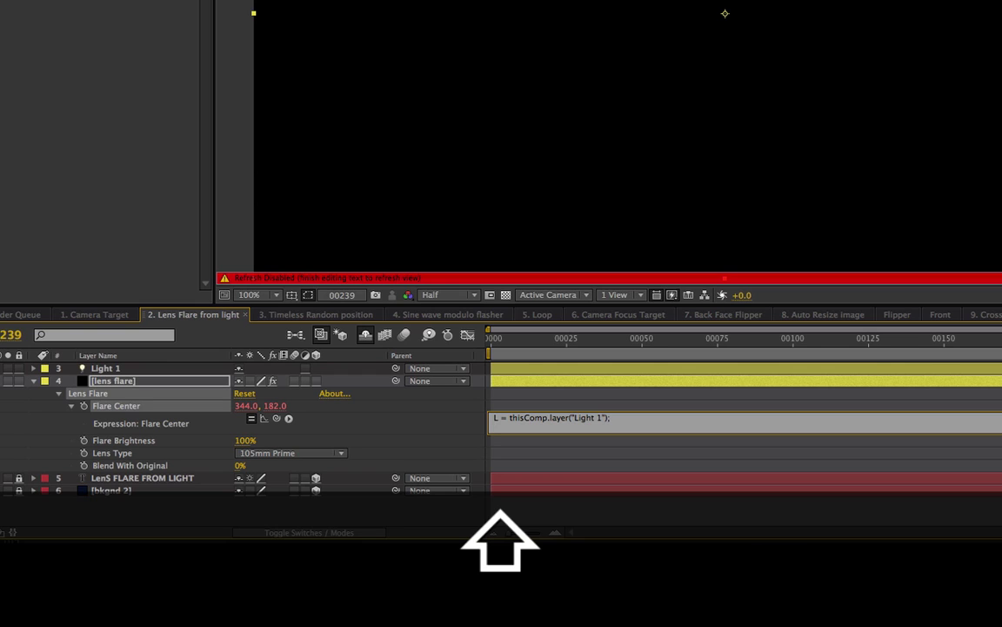
type("LCP")
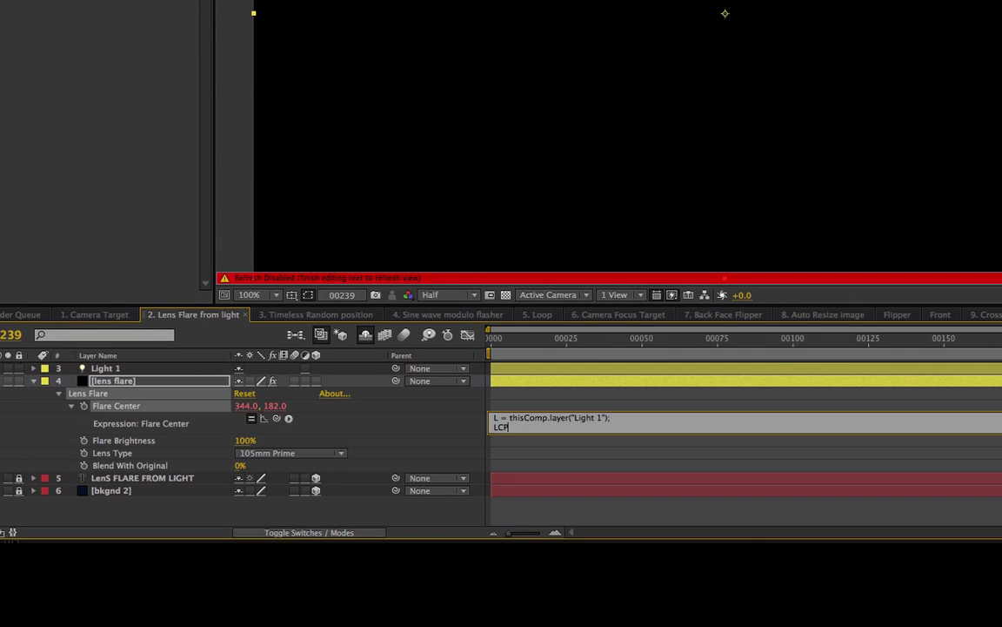
type(" =")
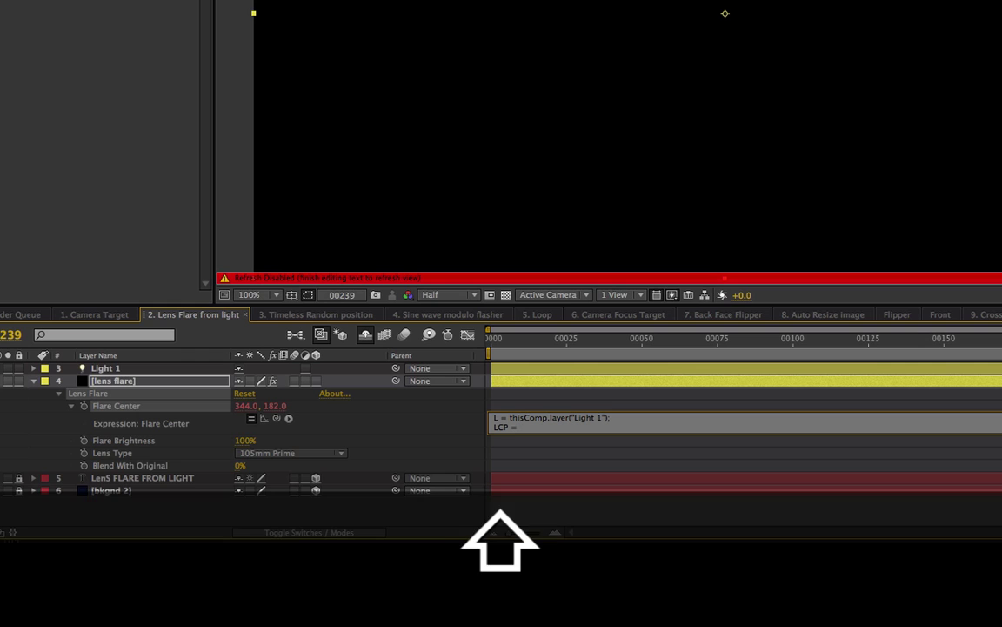
type(" L.toComp")
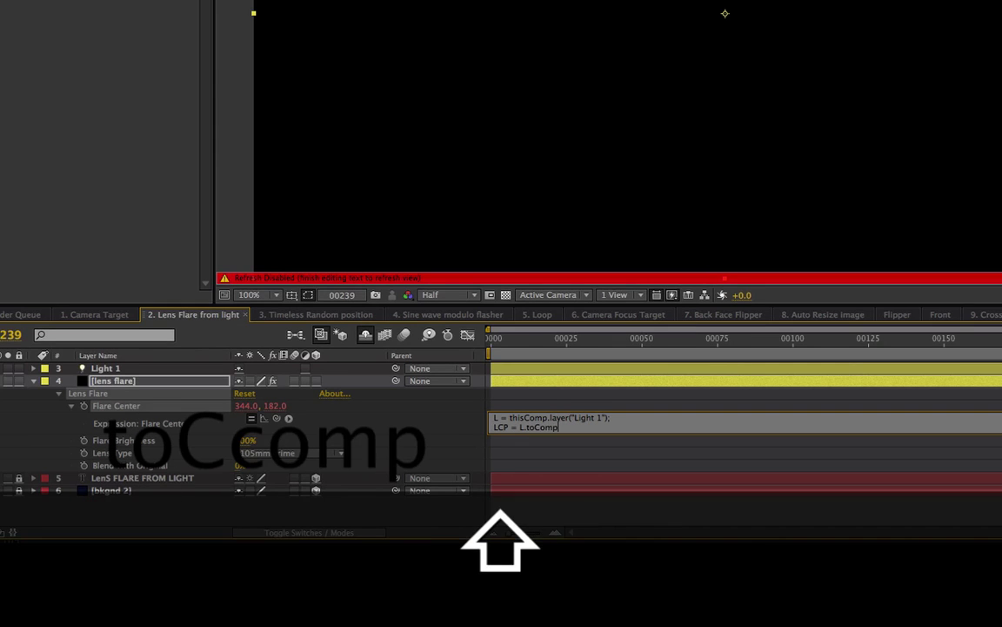
type("(")
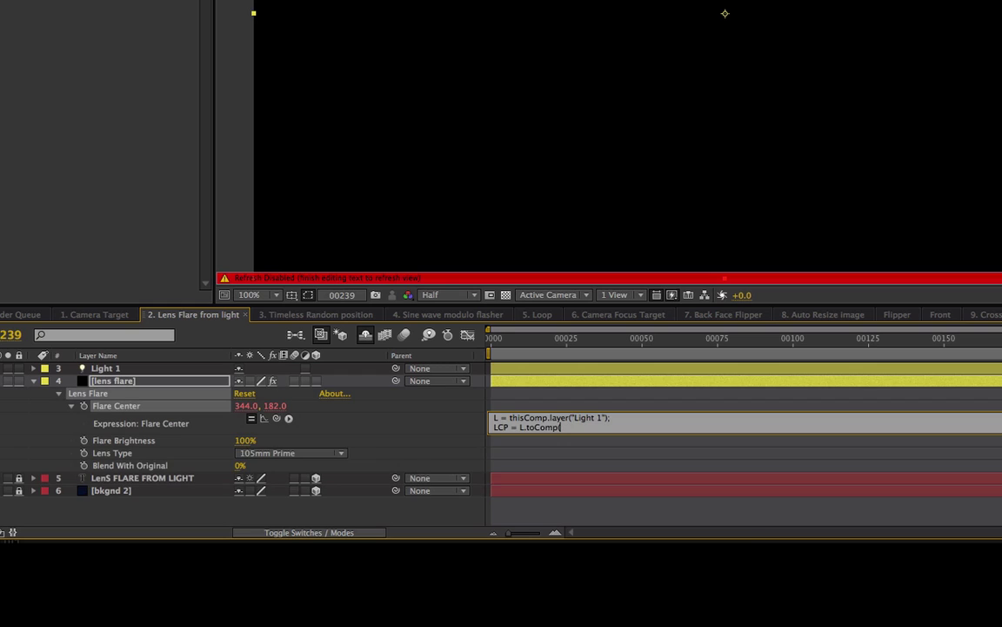
type("[0,[0")
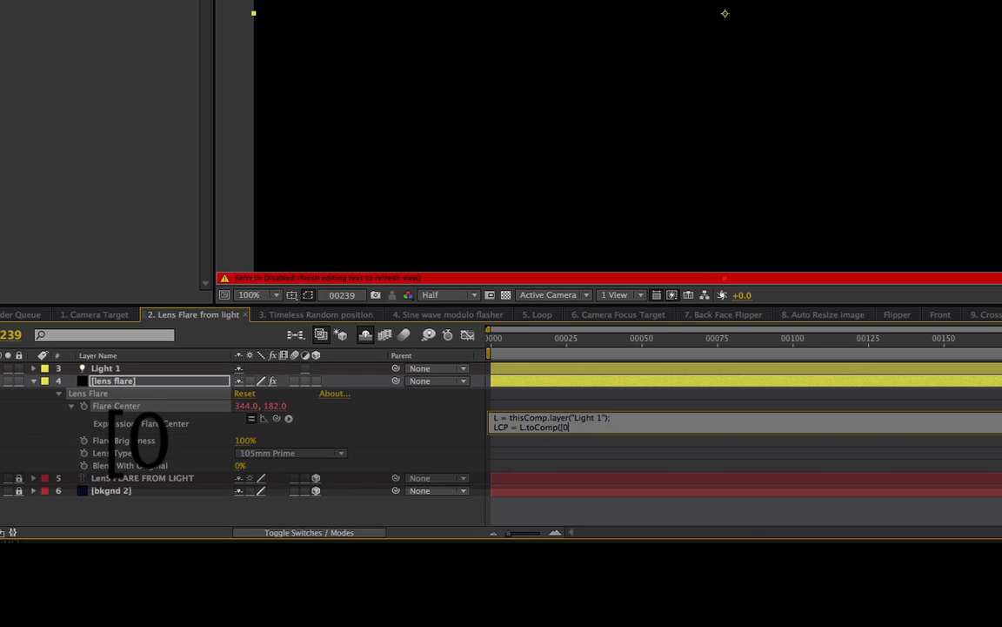
type(",0,0]);")
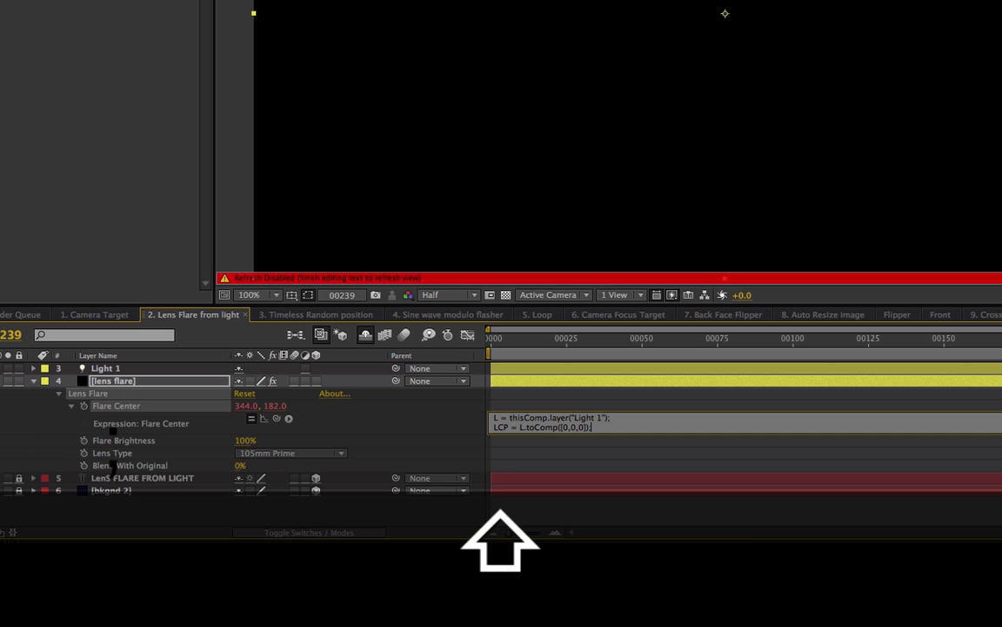
key("Return")
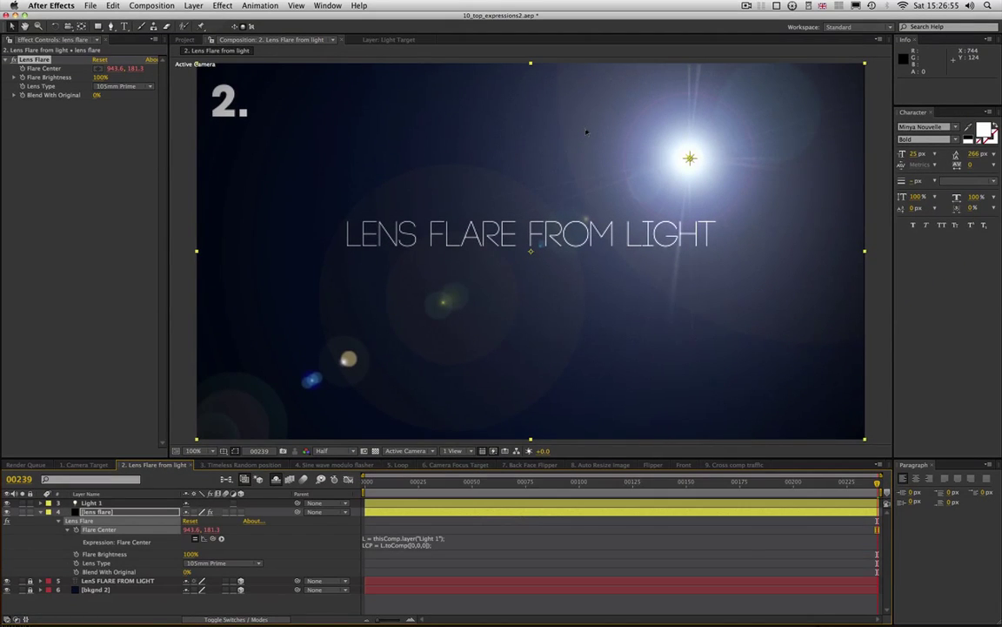
- Move Light 1 to a Position of about 753.5, 282.5, -1169.9 to test the flare link
left_click(112, 504)
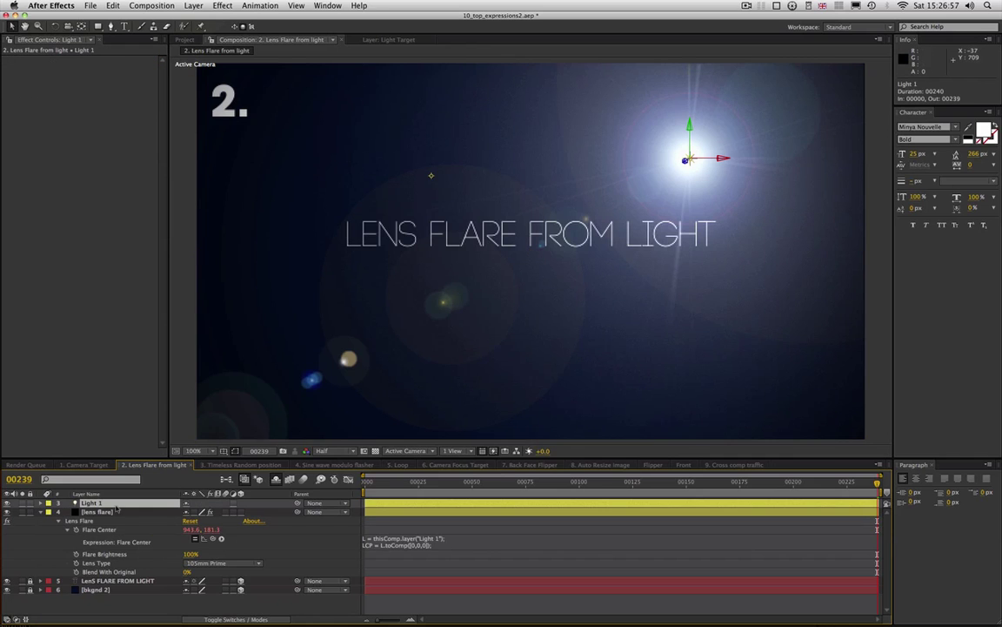
key("p")
left_click_drag(199, 511, 281, 512)
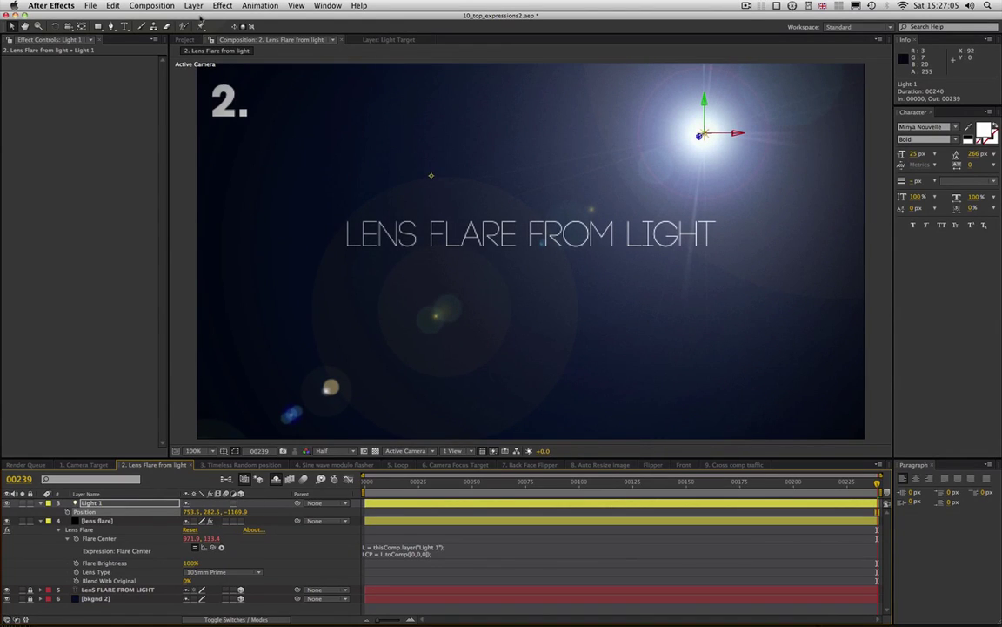
- Create a null object and parent Light 1 to it
left_click(193, 5)
mouse_move(304, 19)
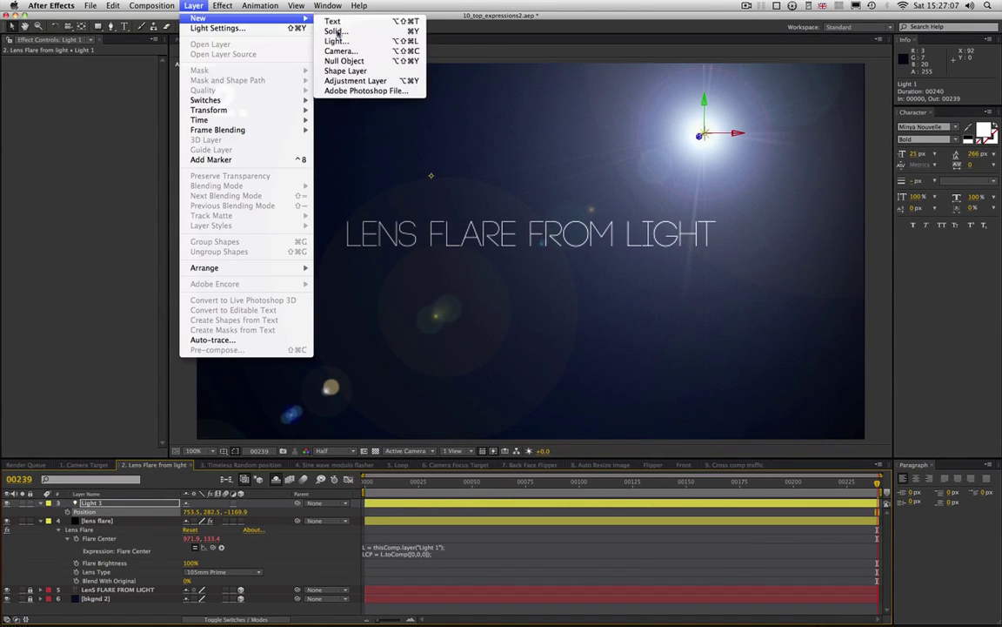
left_click(349, 63)
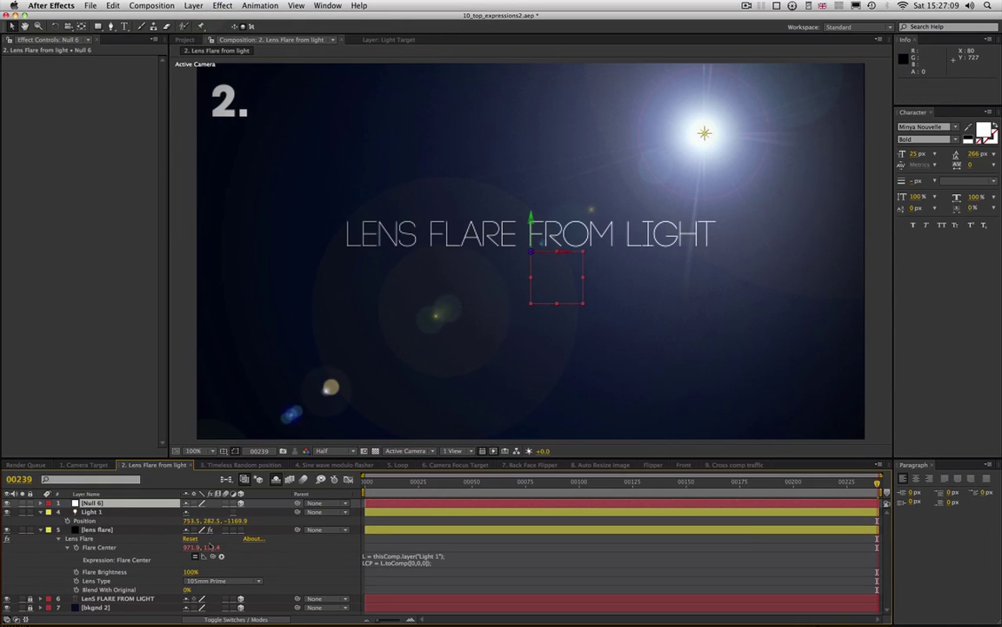
left_click(138, 512)
left_click_drag(297, 511, 201, 536)
- Rotate Light 1's parent null to -1° in X, -1° in Y and about 7° in Z, and collapse both layers
left_click(161, 504)
key("r")
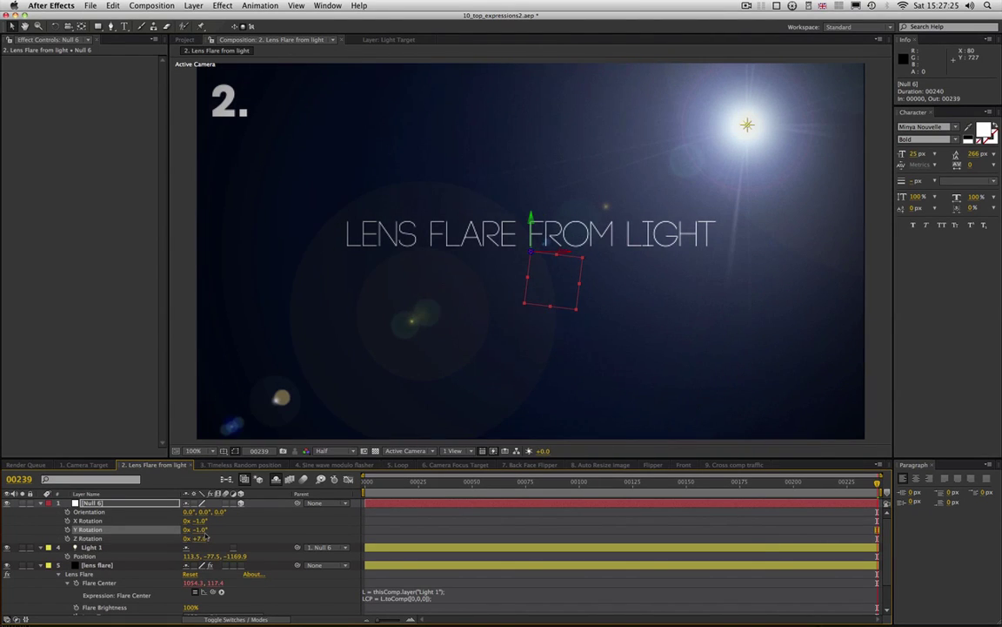
left_click(40, 503)
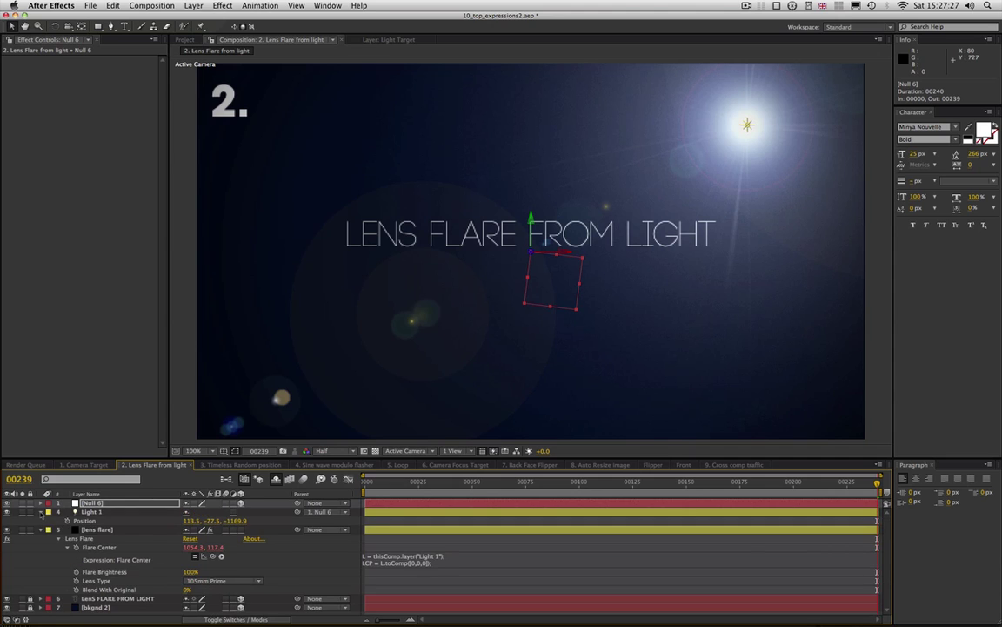
left_click(41, 511)
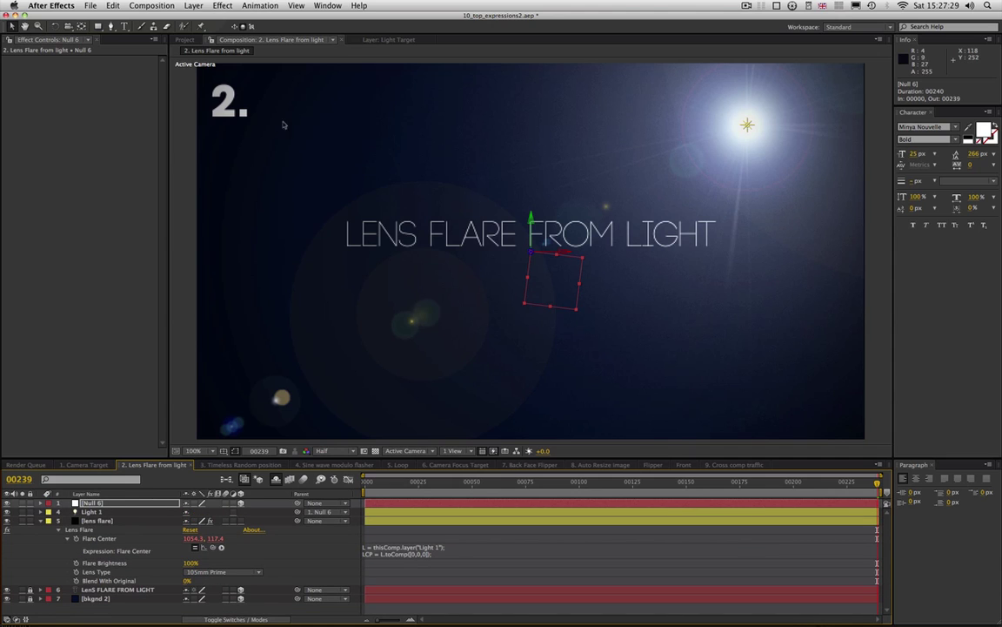
- Create a second null, place it directly above the lens flare layer, and parent the lens flare layer to it
left_click(193, 5)
mouse_move(261, 18)
left_click(355, 62)
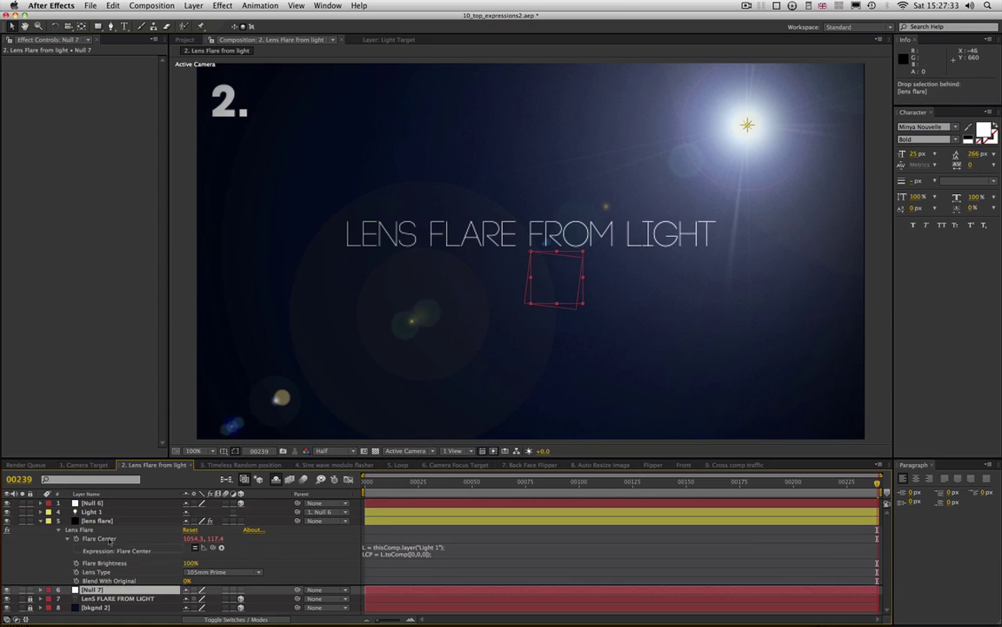
left_click_drag(102, 592, 108, 516)
left_click(109, 532)
left_click_drag(296, 529, 145, 520)
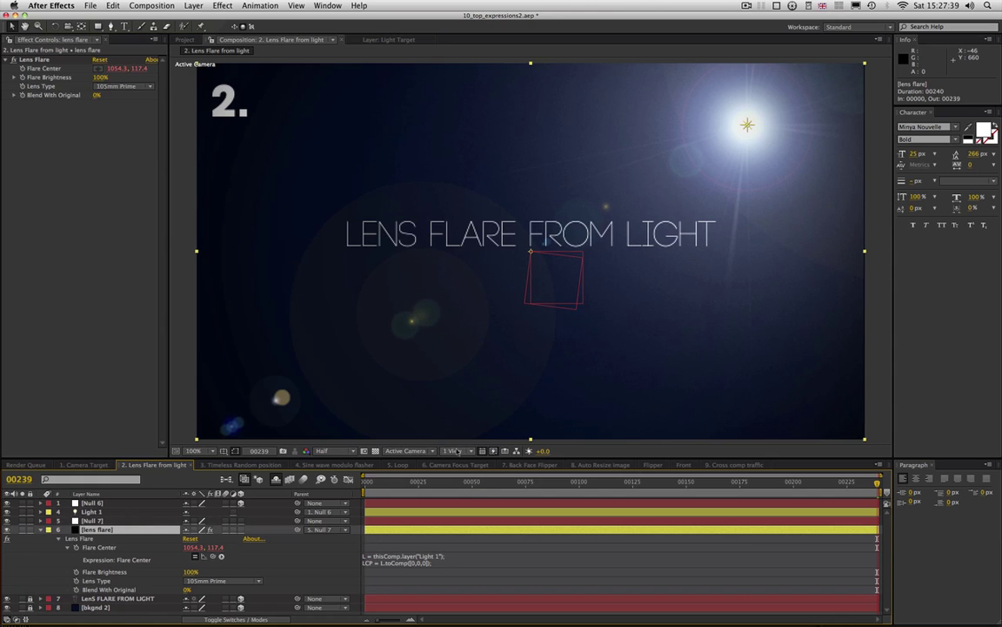
- Try shifting the lens flare layer's parent null to an X Position of 495, and undo the change
left_click(124, 523)
key("p")
left_click_drag(190, 529, 54, 529)
left_click_drag(130, 529, 231, 529)
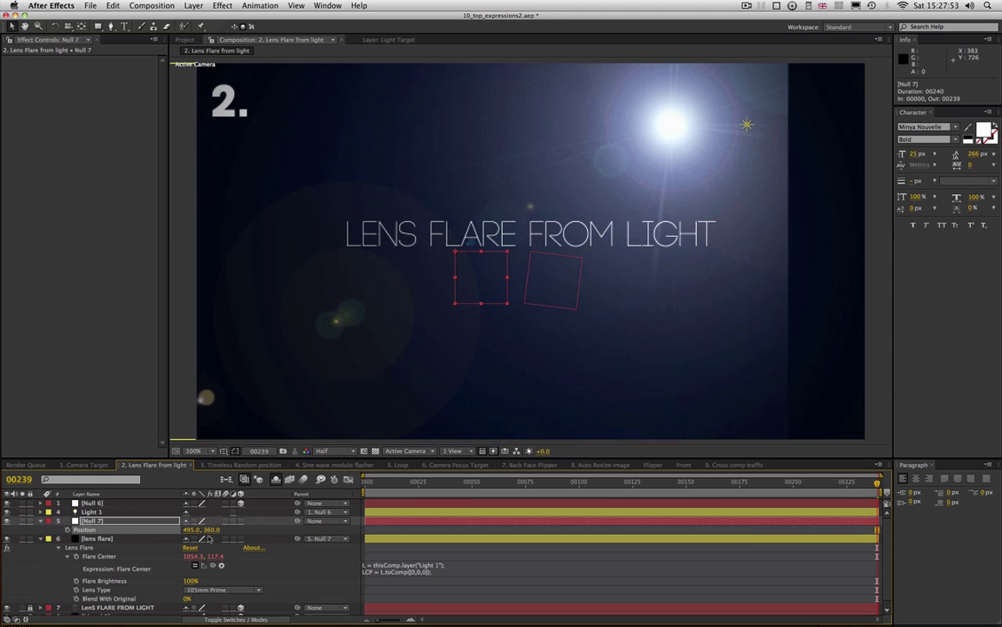
key("super+z")
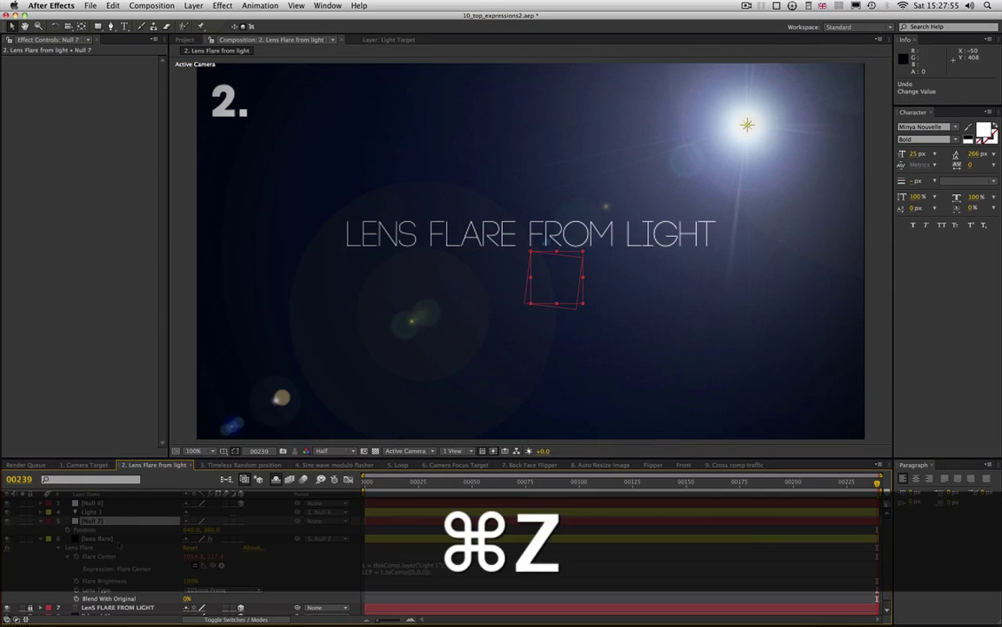
- Offset the lens flare layer's Position relative to its parent null
left_click(109, 538)
key("p")
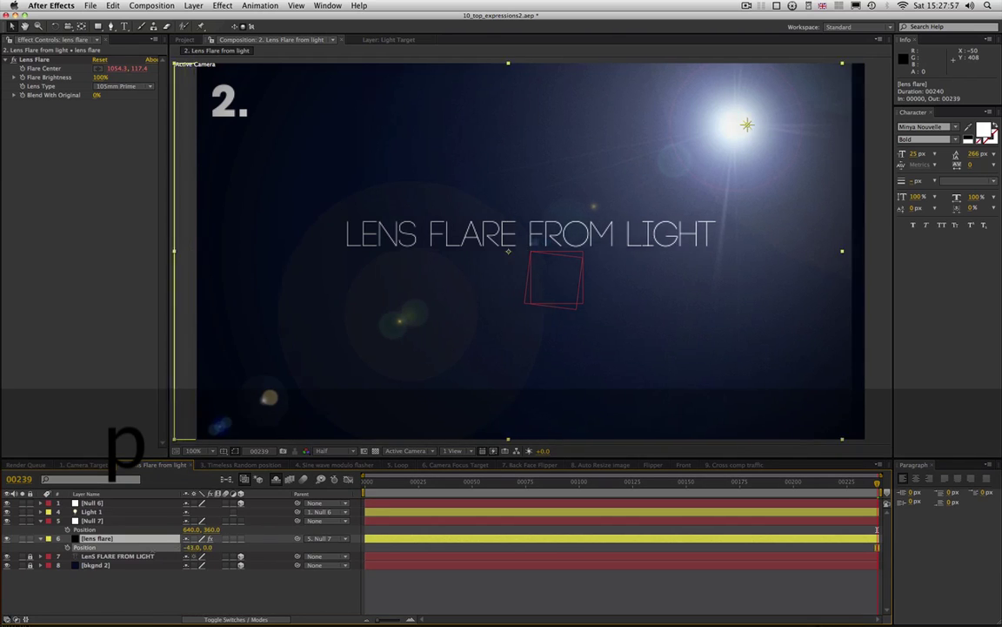
left_click_drag(206, 548, 228, 529)
- Scale the lens flare layer to 73% and its parent null to 163%
key("s")
left_click(149, 522)
key("s")
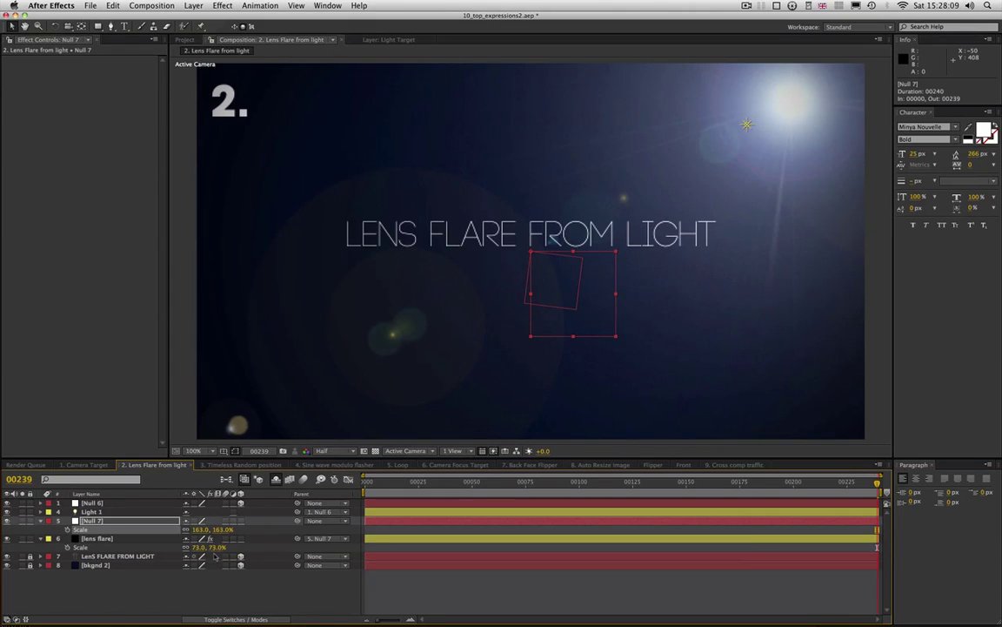
- Reveal the lens flare layer's Flare Center expression and enlarge the timeline and the expression's editing area
left_click(98, 538)
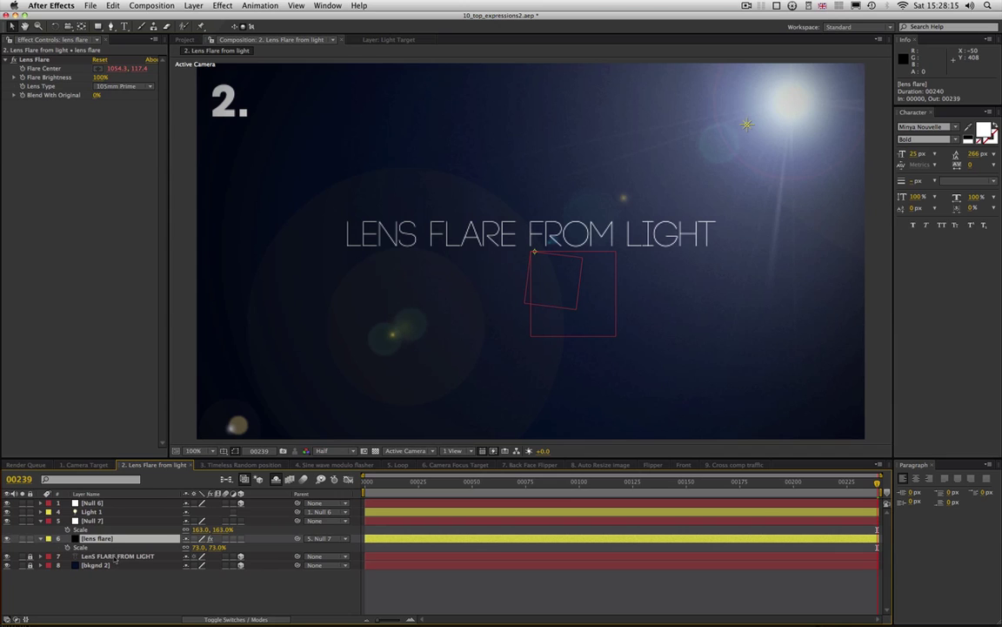
key("u")
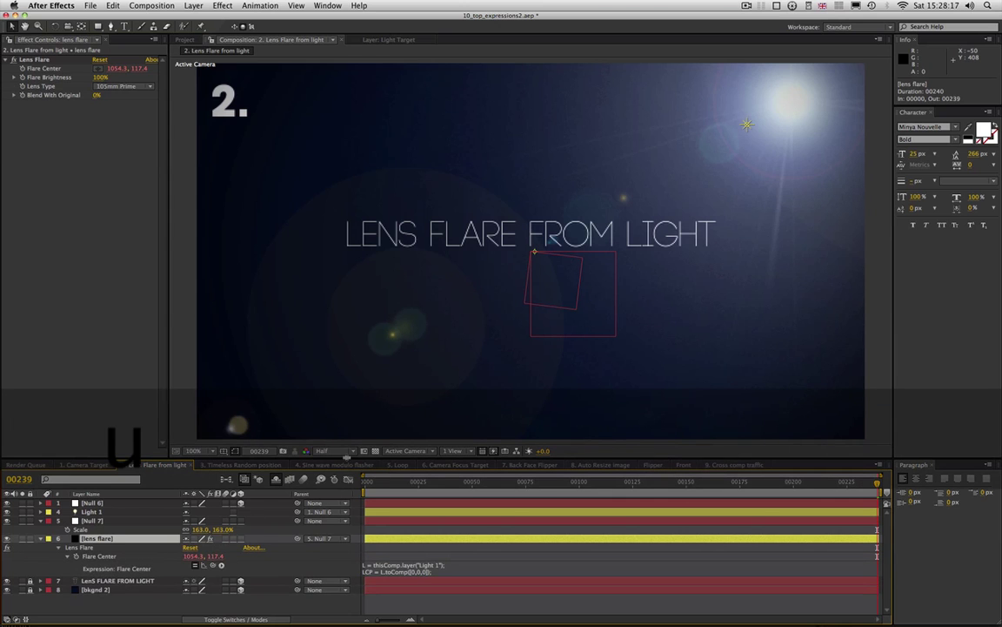
left_click_drag(346, 457, 345, 266)
left_click_drag(406, 382, 407, 466)
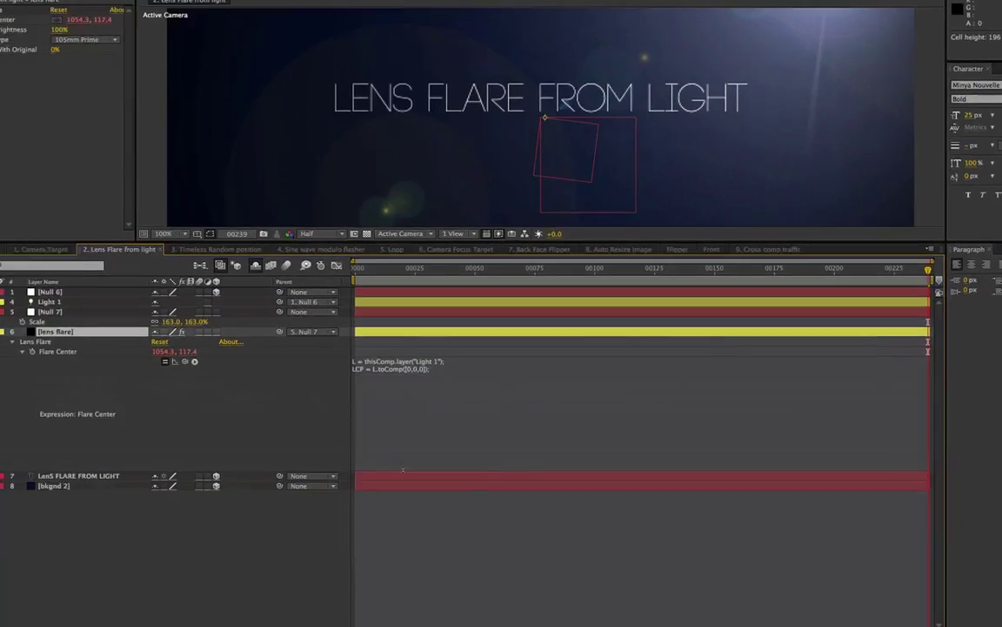
- Append the line "LLP = thisLayer.fromComp(LCP);" to the Flare Center expression and apply it
left_click(439, 368)
key("Return")
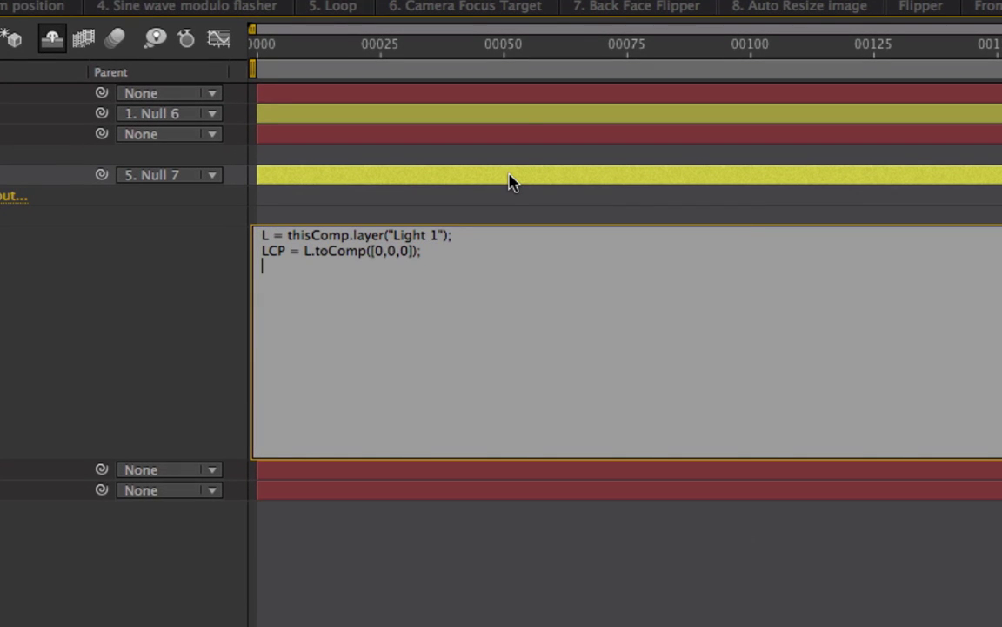
type("L")
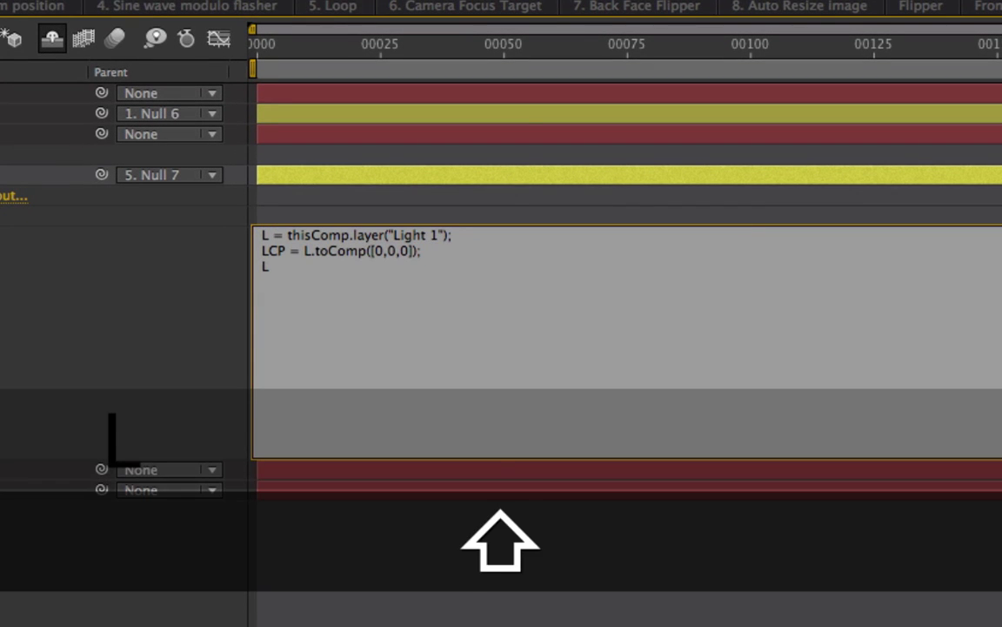
type("LP = ")
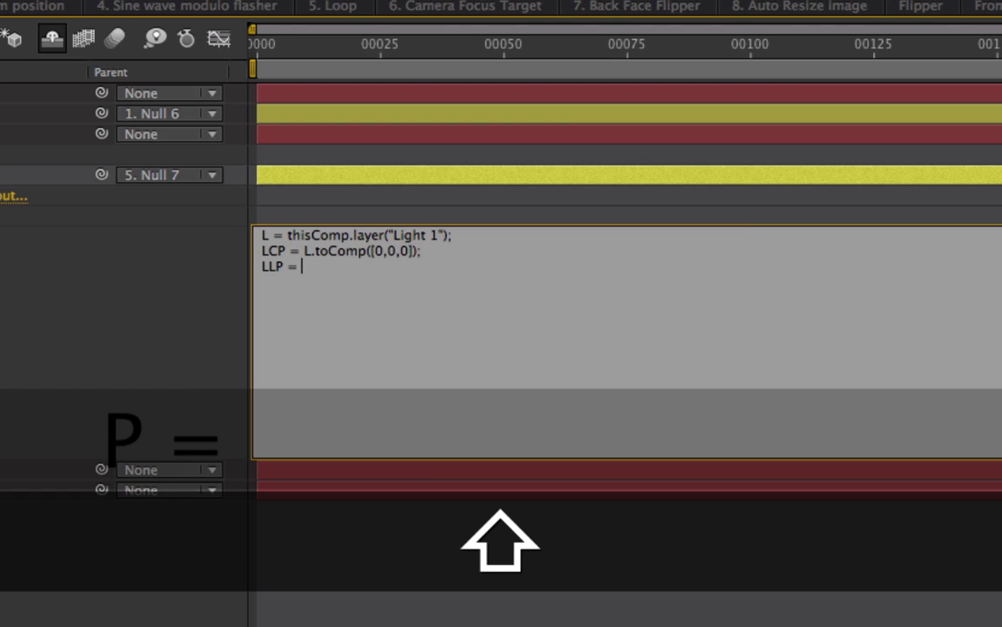
type("thisL")
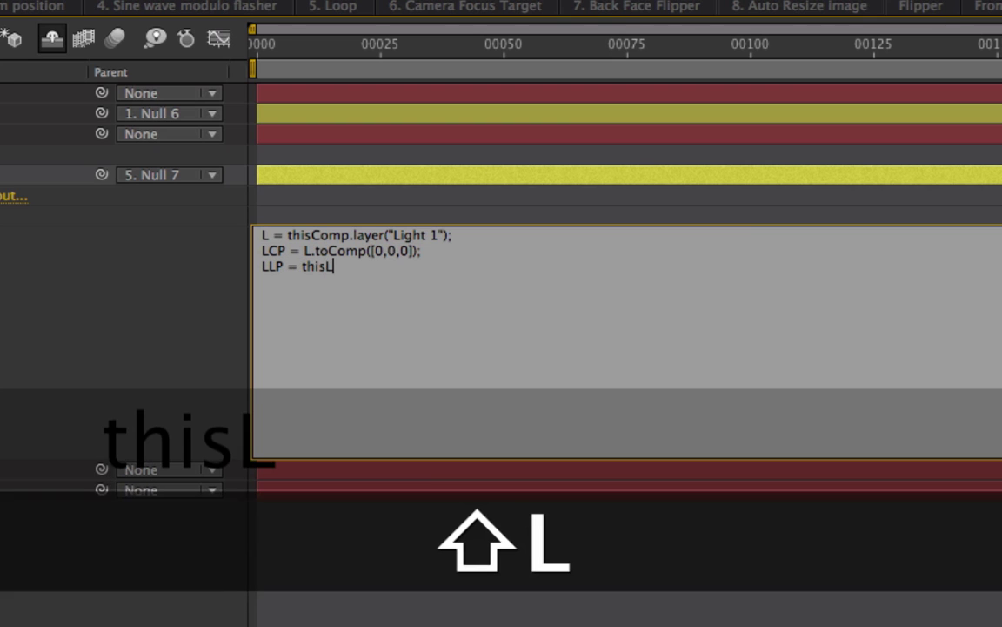
type("ayer.")
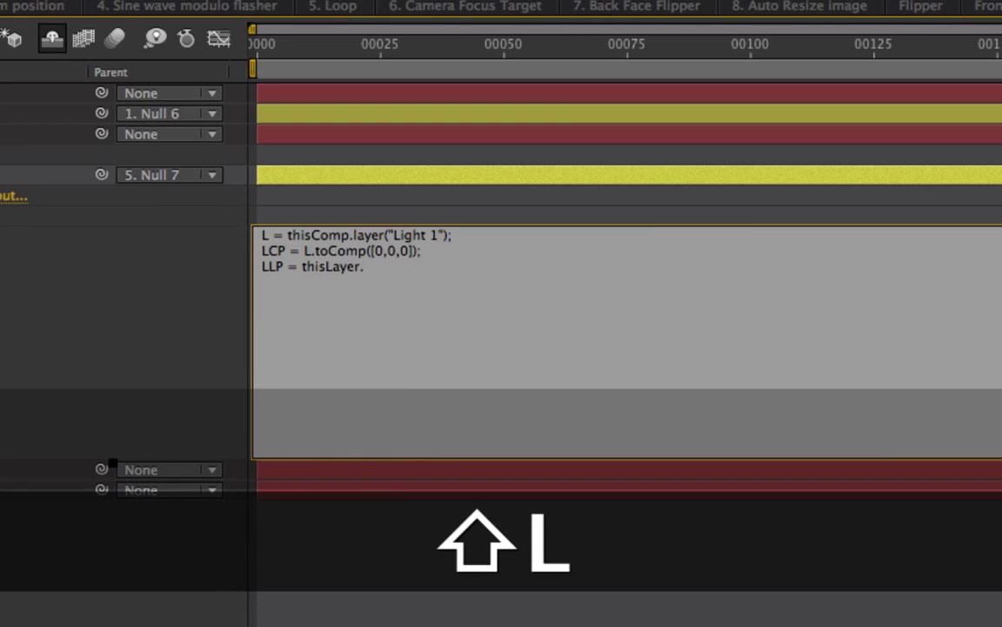
type("fromComp")
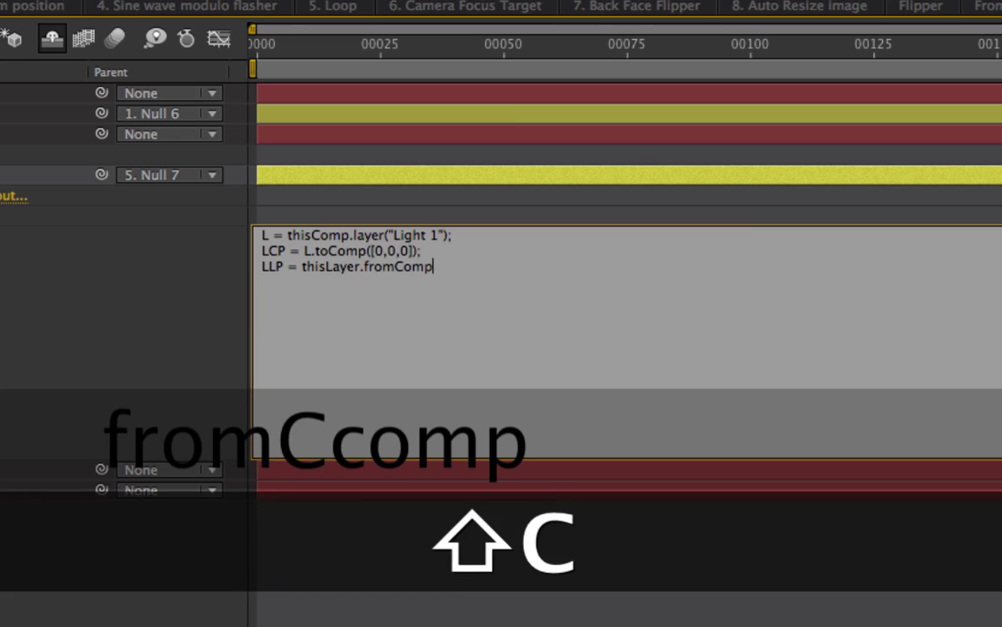
type("(")
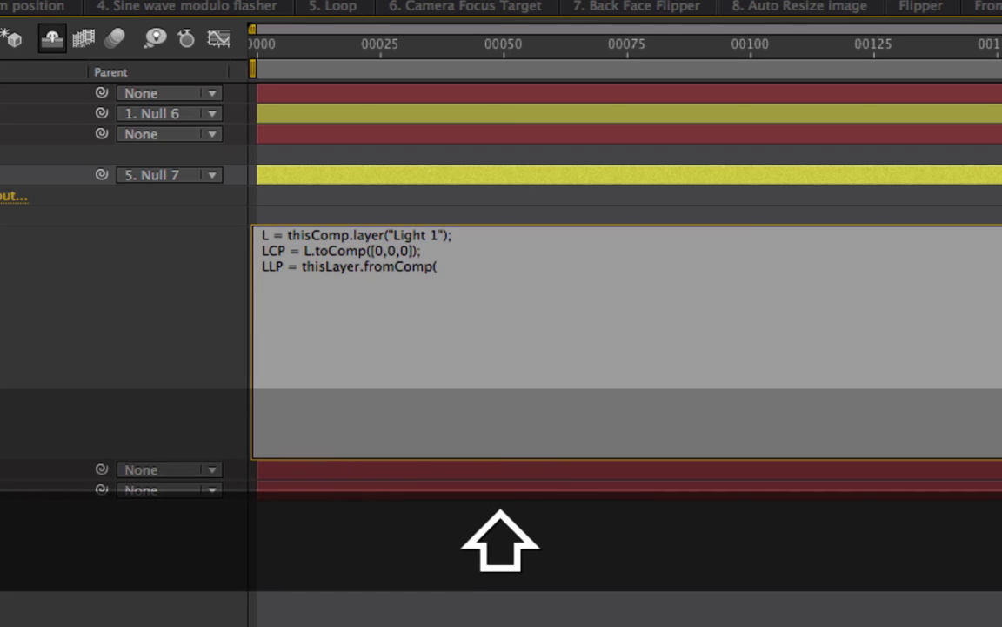
type("LC")
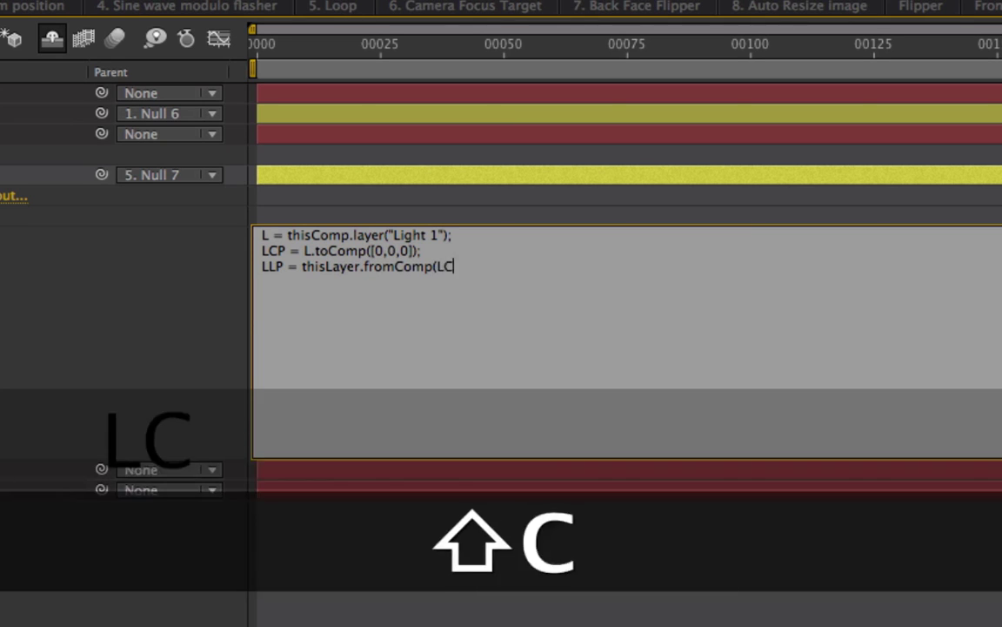
type("P);")
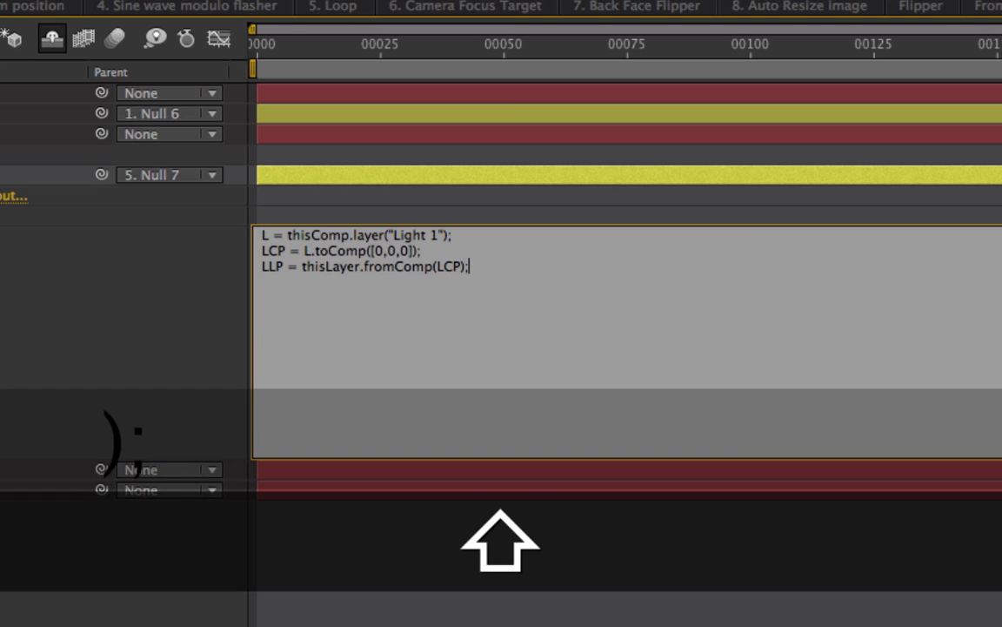
double_click(272, 251)
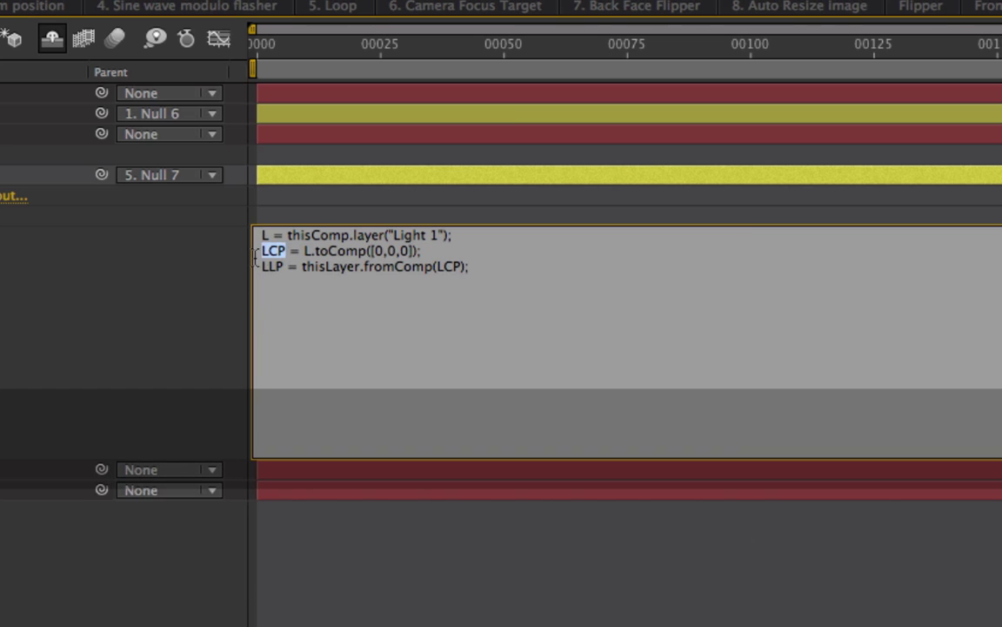
left_click_drag(305, 251, 364, 270)
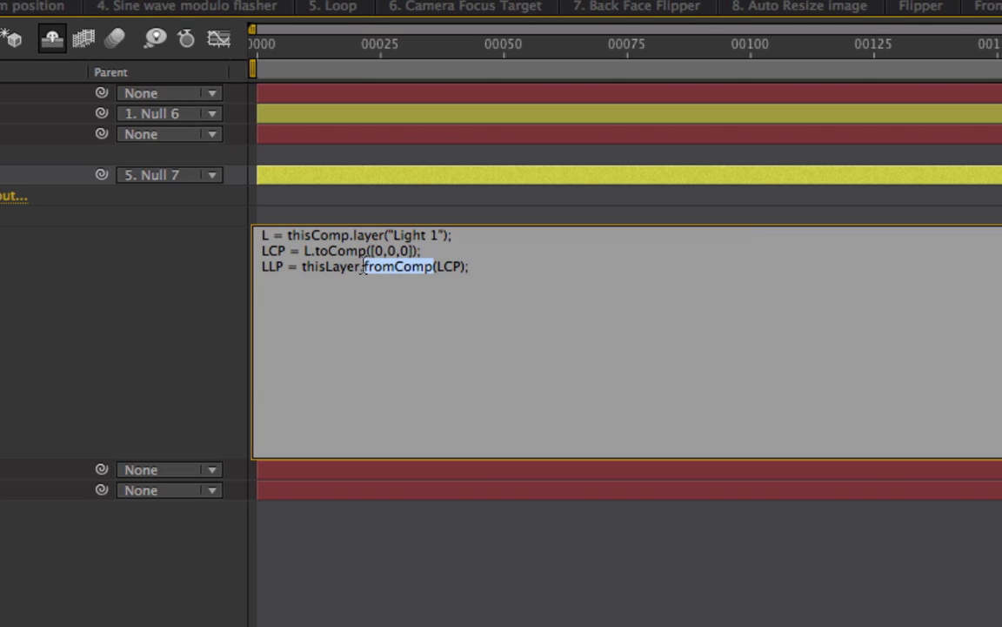
left_click_drag(301, 268, 360, 267)
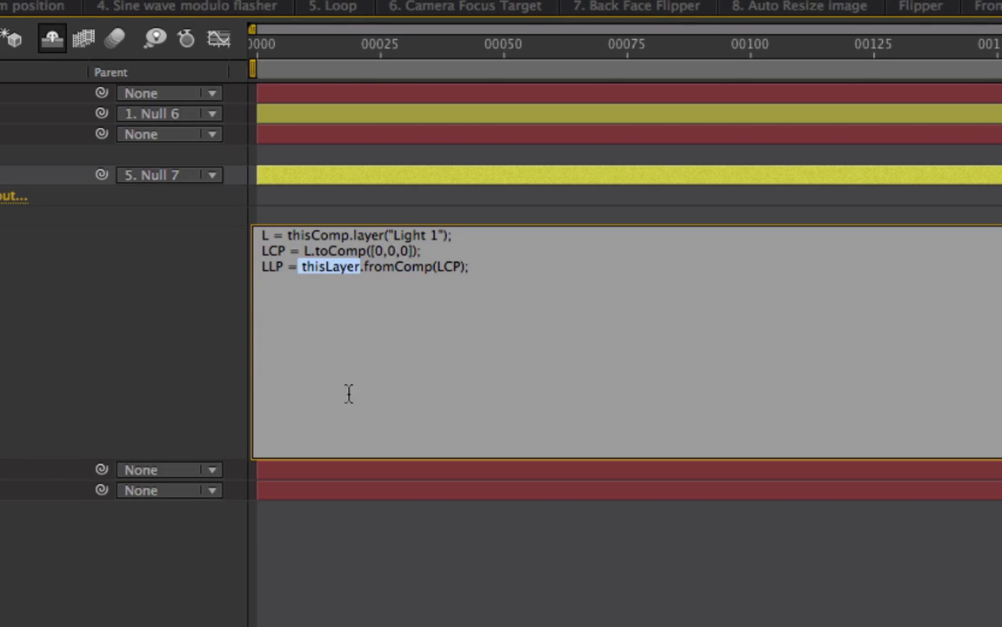
left_click(544, 242)
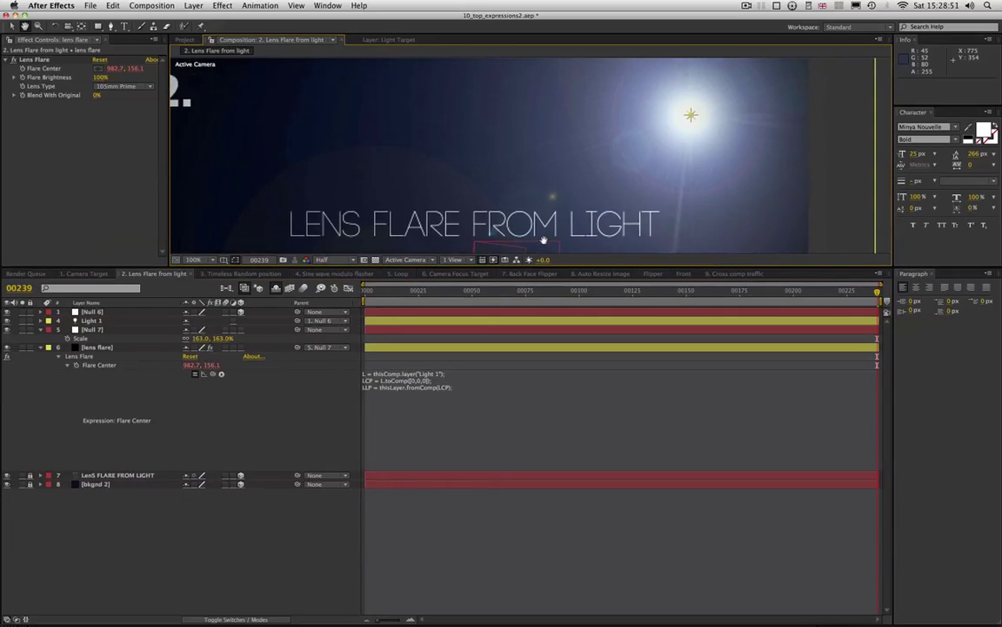
- Enlarge the composition view, show it at 50%, and rotate the lens flare layer to -19°
left_click_drag(549, 266, 549, 387)
key("super+minus")
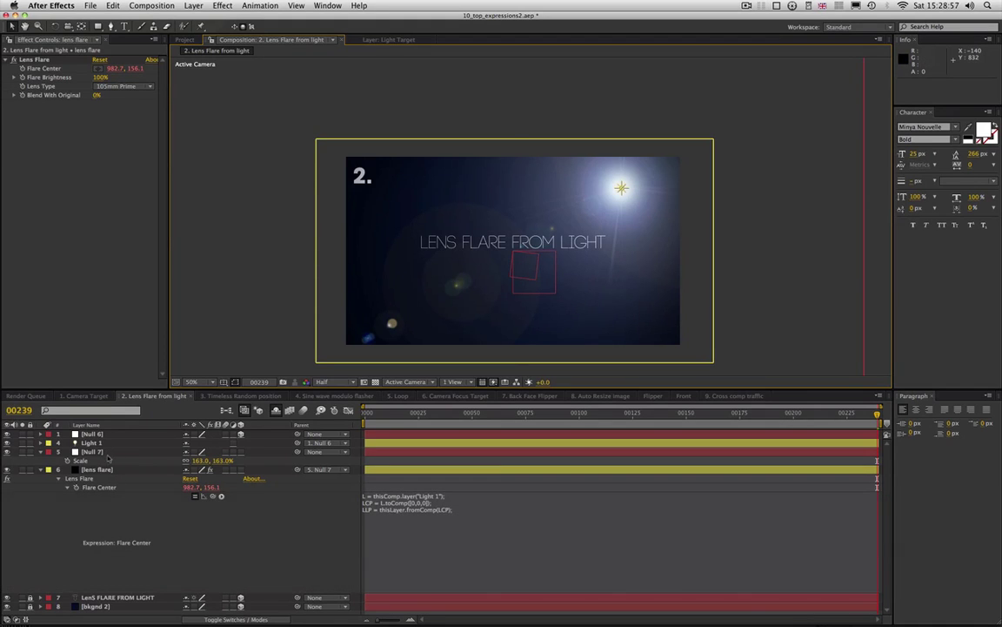
left_click(116, 470)
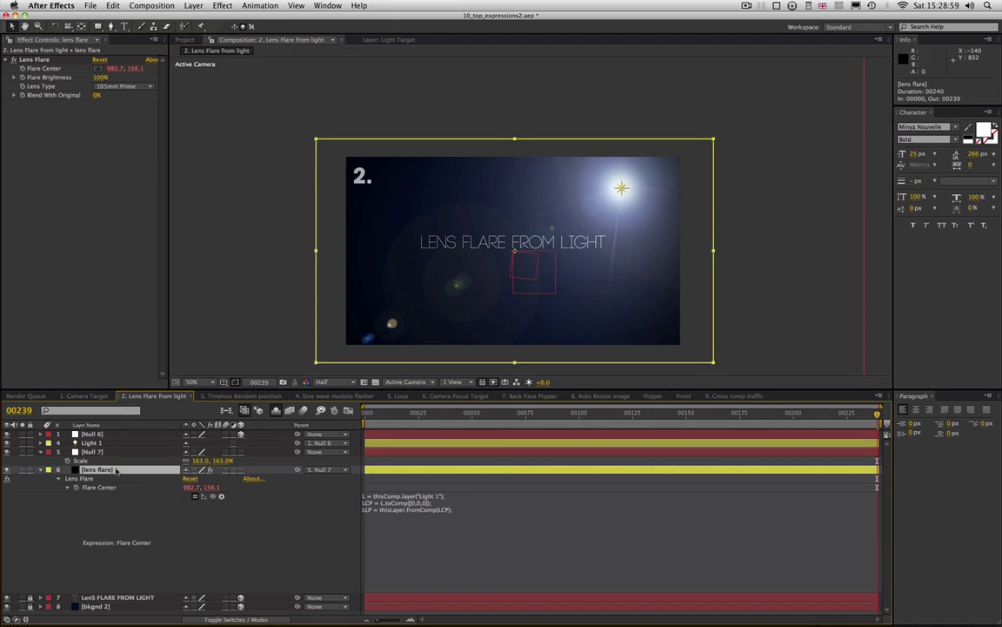
key("s")
mouse_move(199, 487)
left_mouse_down()
mouse_move(214, 488)
mouse_move(190, 499)
left_mouse_up()
key("r")
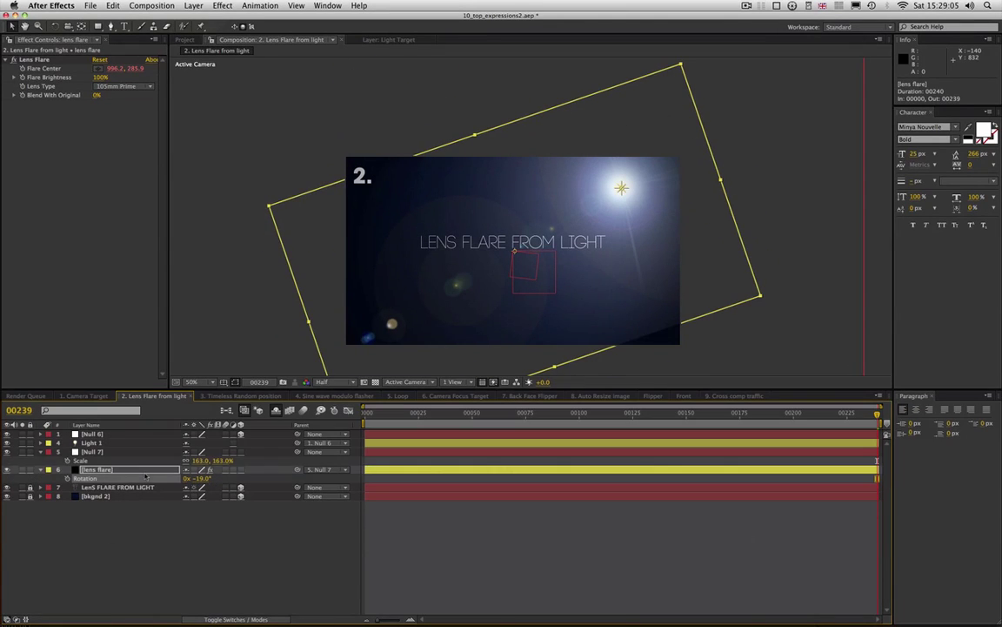
- Shift the position of the lens flare layer's parent null and rotate the null to -10°
left_click(125, 453)
key("p")
mouse_move(211, 460)
left_mouse_down()
mouse_move(181, 470)
mouse_move(205, 470)
mouse_move(167, 453)
mouse_move(219, 454)
mouse_move(163, 454)
mouse_move(259, 454)
mouse_move(179, 461)
mouse_move(196, 460)
left_mouse_up()
key("r")
- Move Light 1 to 54.5, -43.5, -1169.9 and set its parent null's Y Rotation to -0.5°
left_click(125, 444)
key("p")
left_click(128, 434)
key("r")
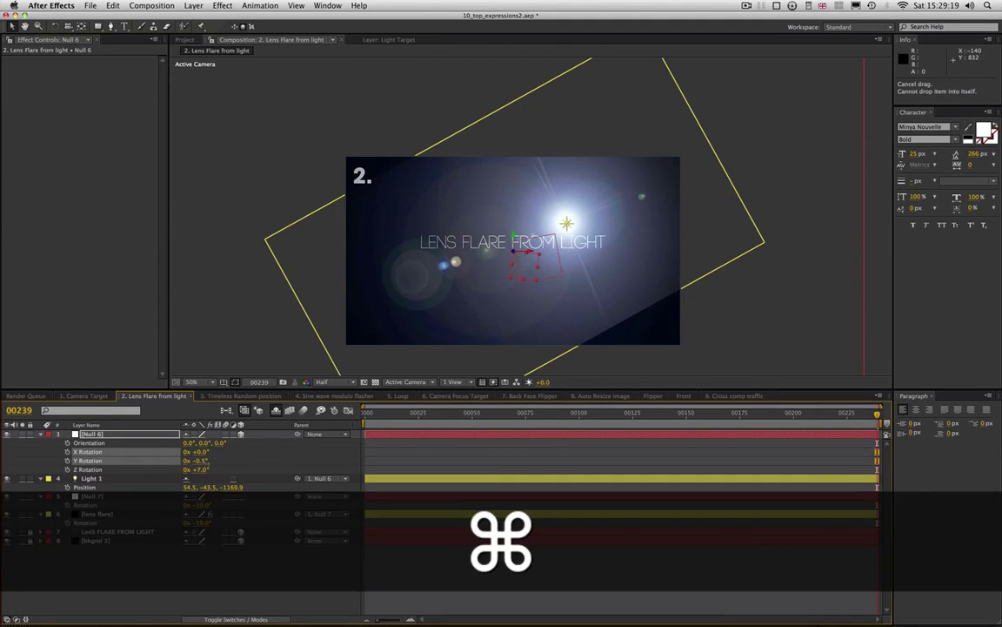
- Collapse the revealed transform properties of all layers in the timeline
left_click(124, 562)
key("cmd+a")
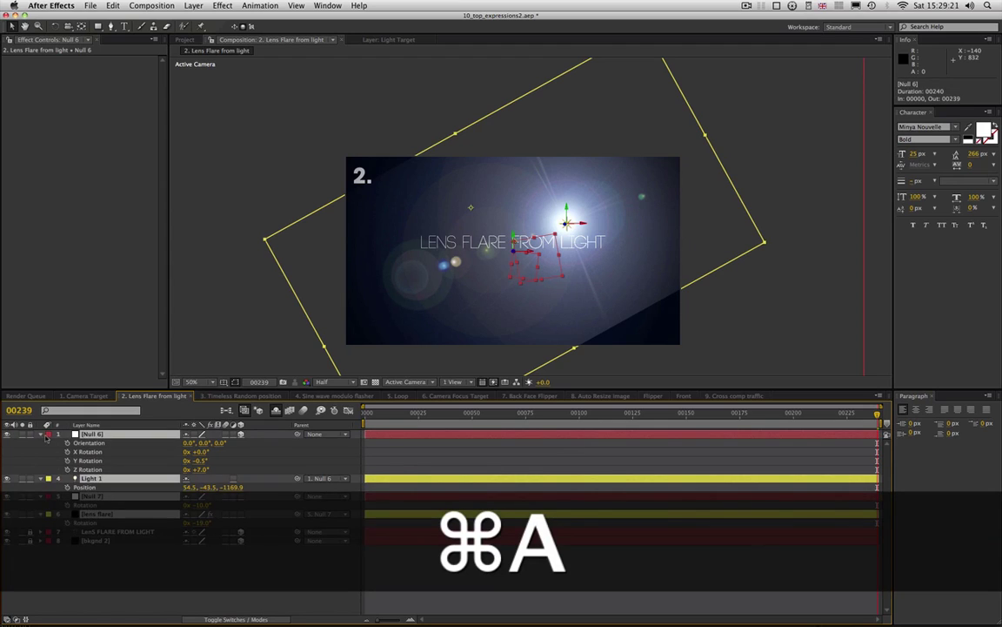
key("u")
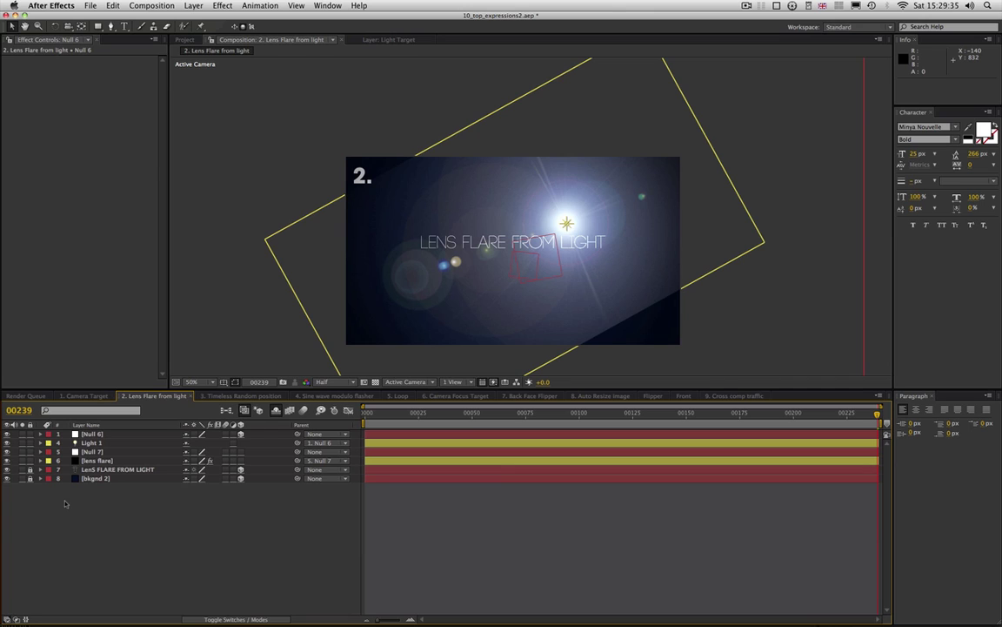
- Create a magenta solid layer of 400 × 400 px with square pixels
left_click(192, 6)
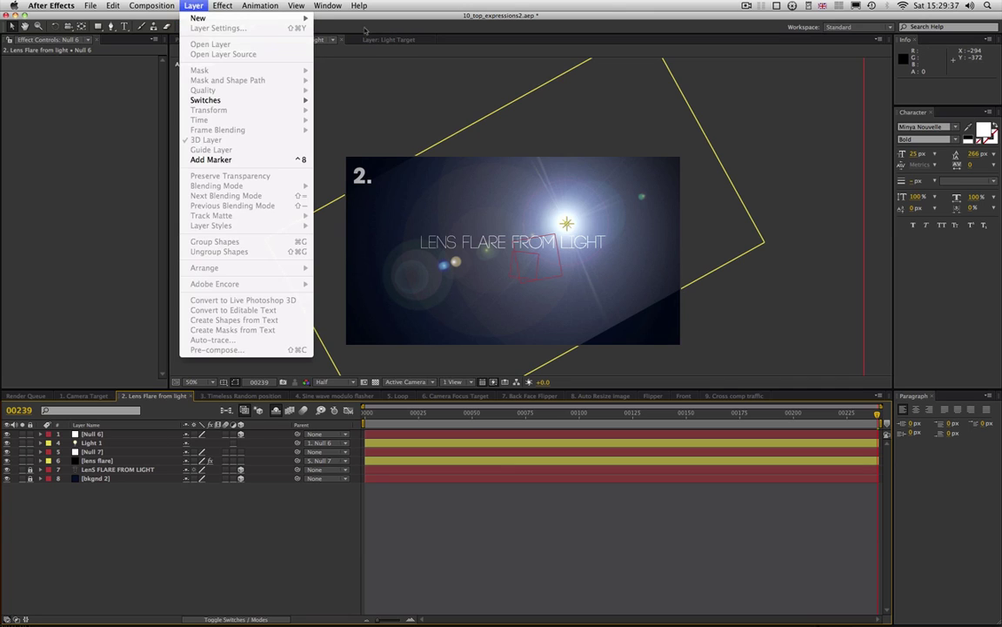
mouse_move(261, 18)
left_click(335, 31)
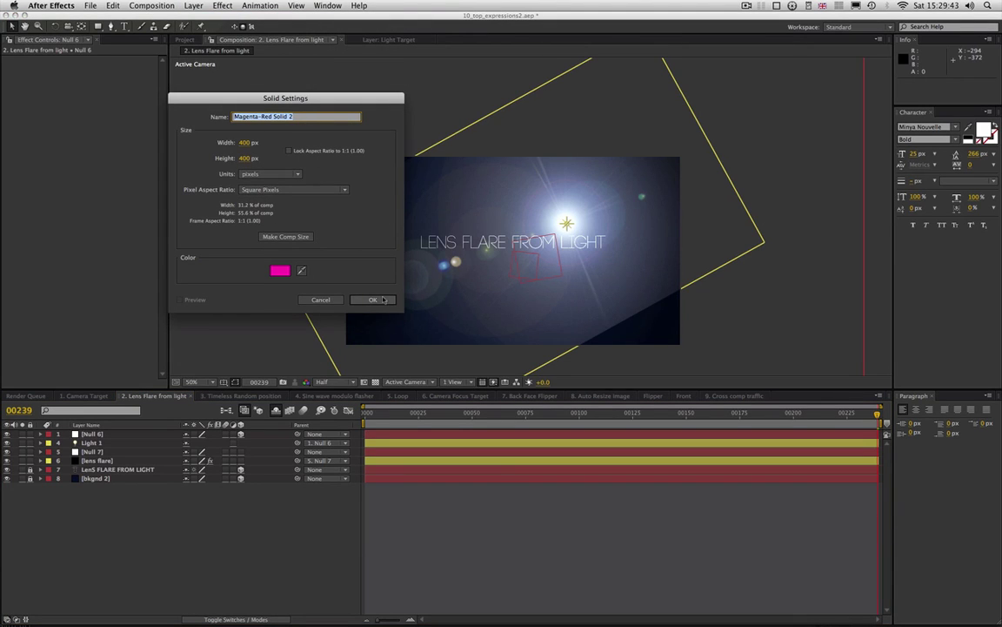
left_click(383, 299)
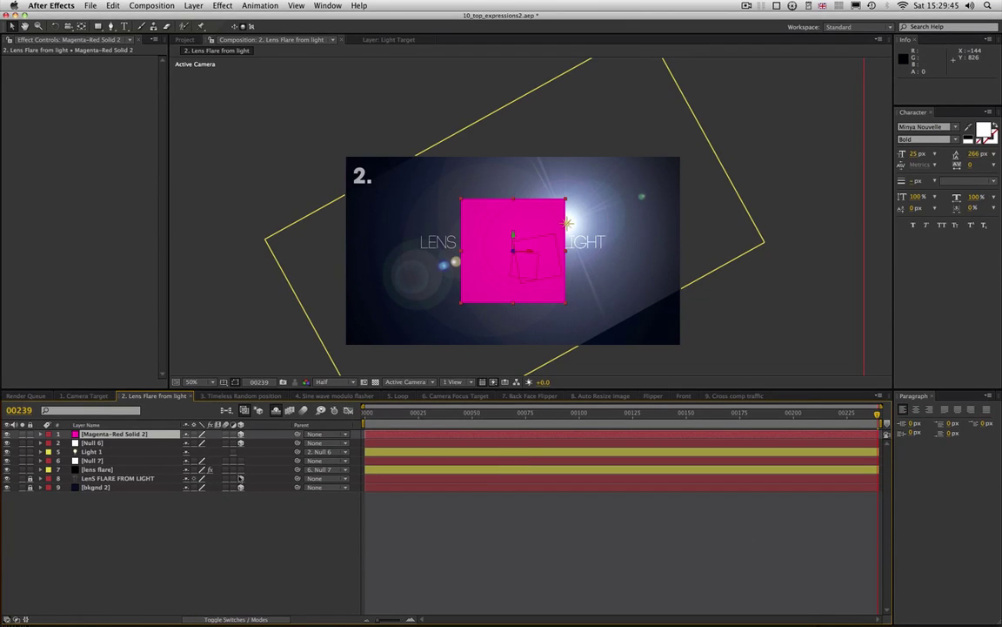
- Rotate the magenta solid in 3D and reposition it, keeping its Scale at 100%
key("r")
left_click_drag(199, 452, 176, 443)
key("p")
left_click_drag(230, 443, 312, 438)
key("s")
mouse_move(199, 443)
left_mouse_down()
mouse_move(225, 443)
mouse_move(199, 442)
left_mouse_up()
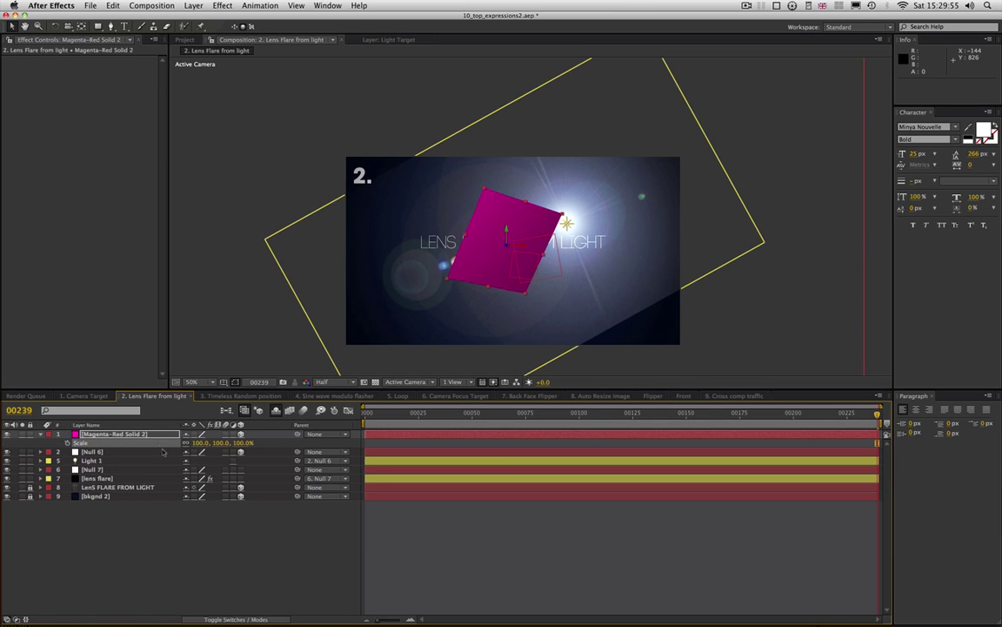
- Set the magenta solid's Anchor Point to 0, 0 so it pivots on its upper-left corner
key("a")
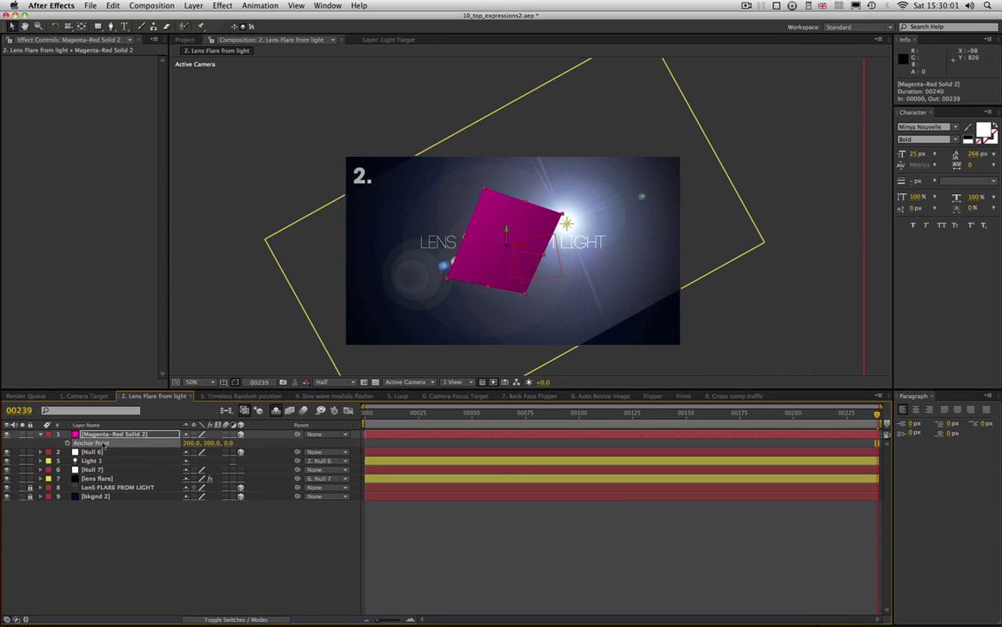
left_click(99, 434)
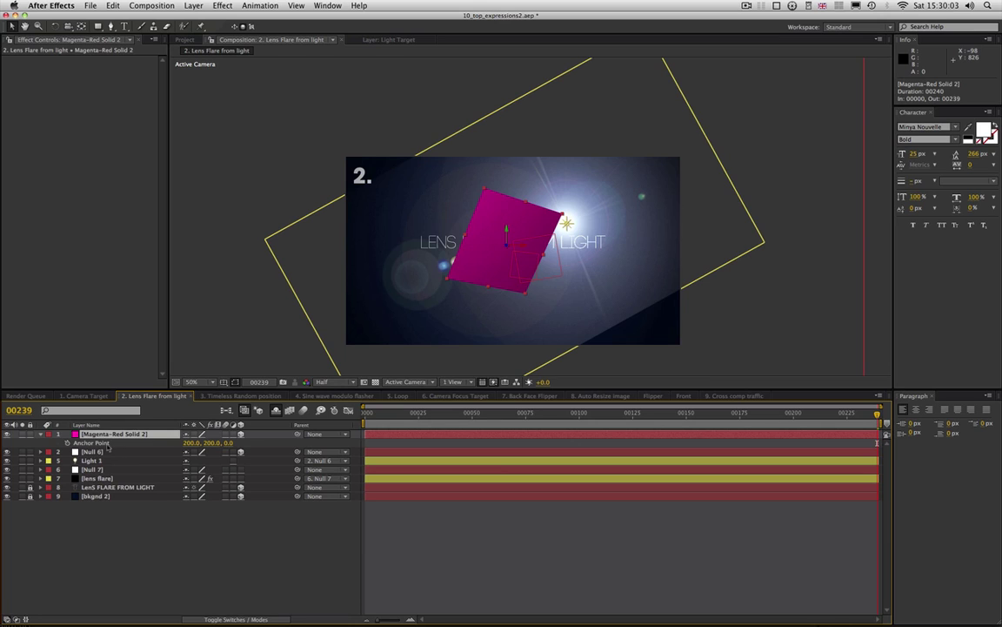
left_click(107, 445)
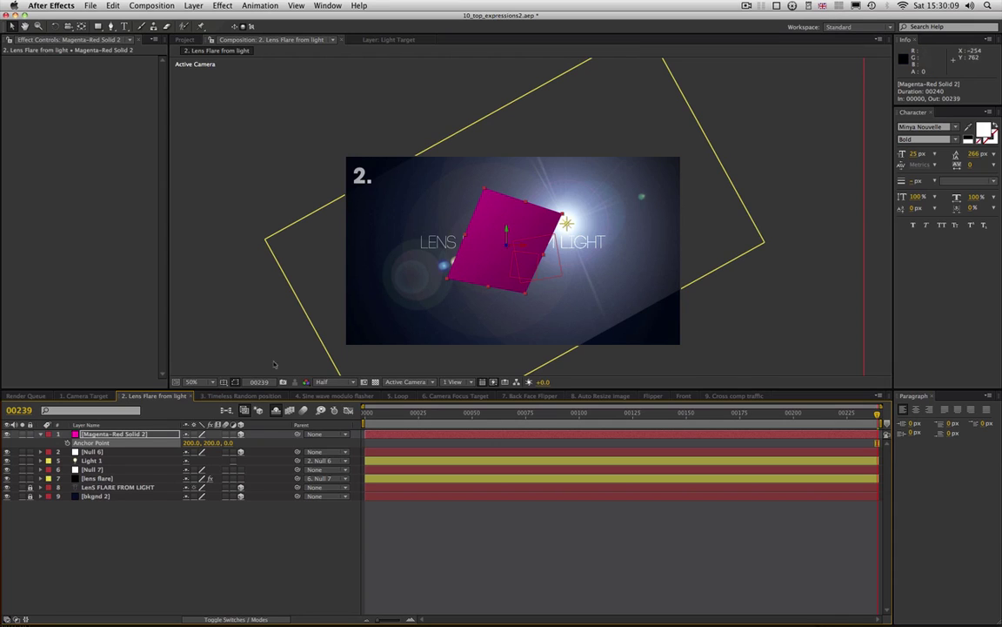
left_click(194, 443)
type("00")
key("Tab")
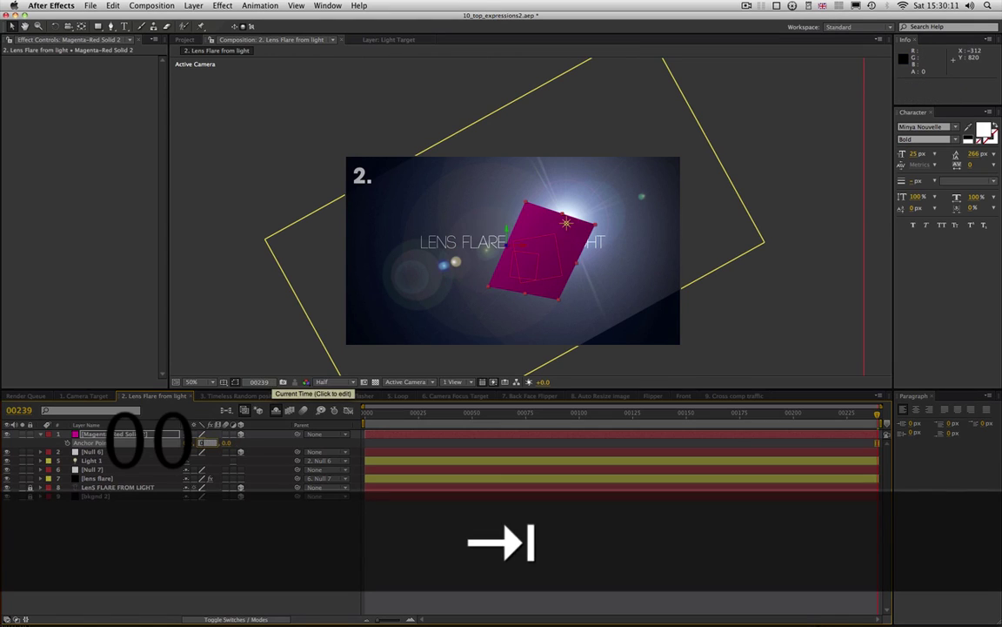
key("Return")
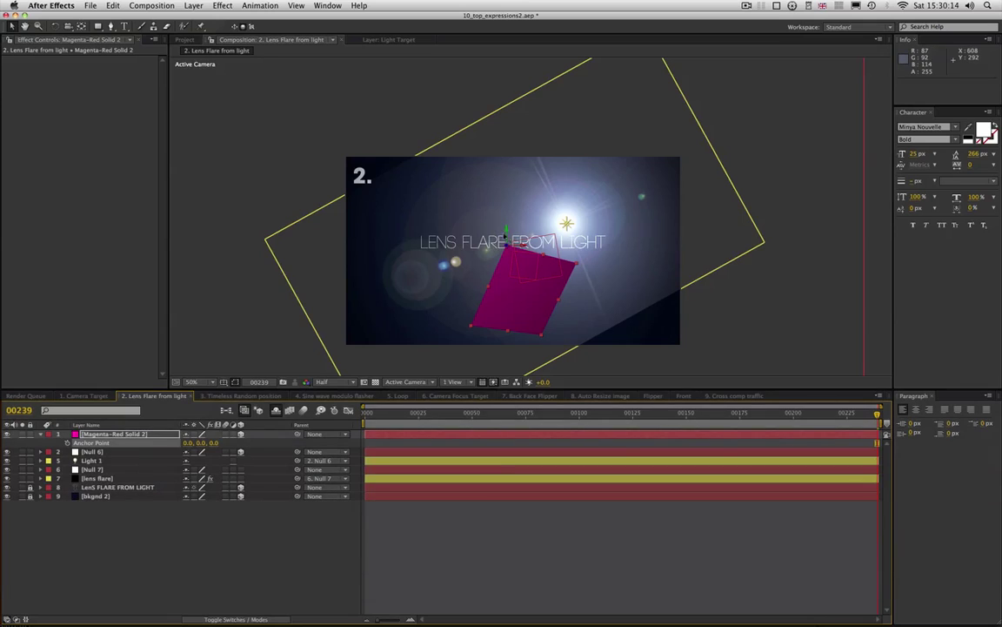
- Set the magenta solid's Anchor Point to 400, 400, its lower-right corner
left_click(499, 242)
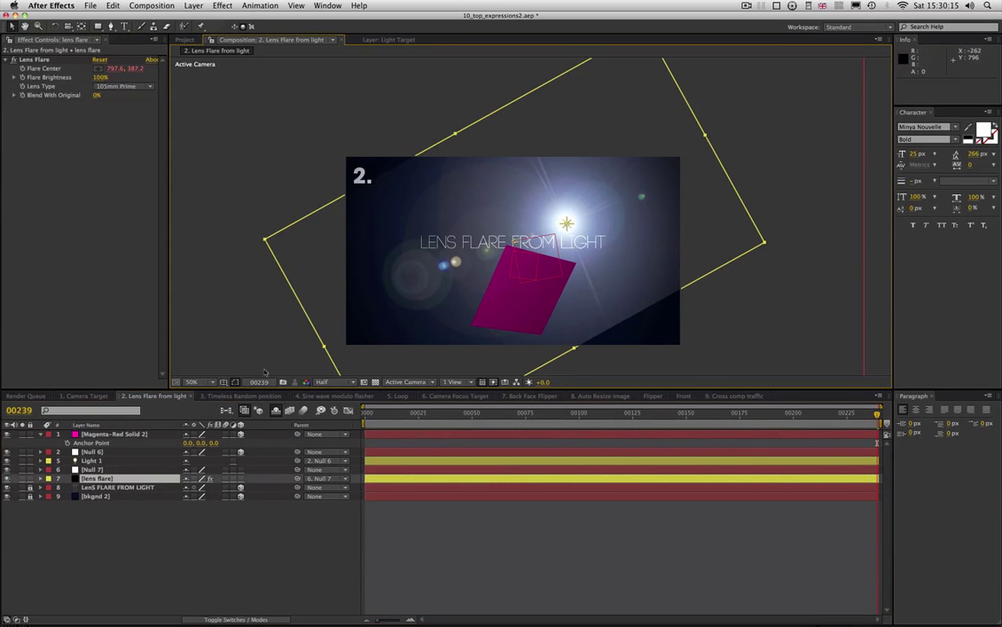
left_click(113, 434)
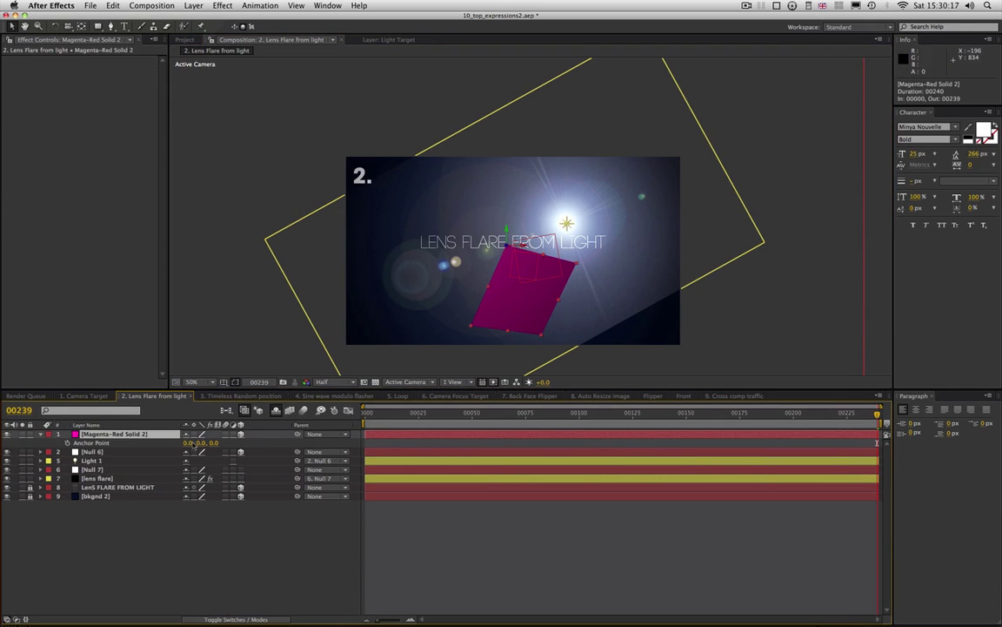
left_click(193, 443)
type("400")
key("Return")
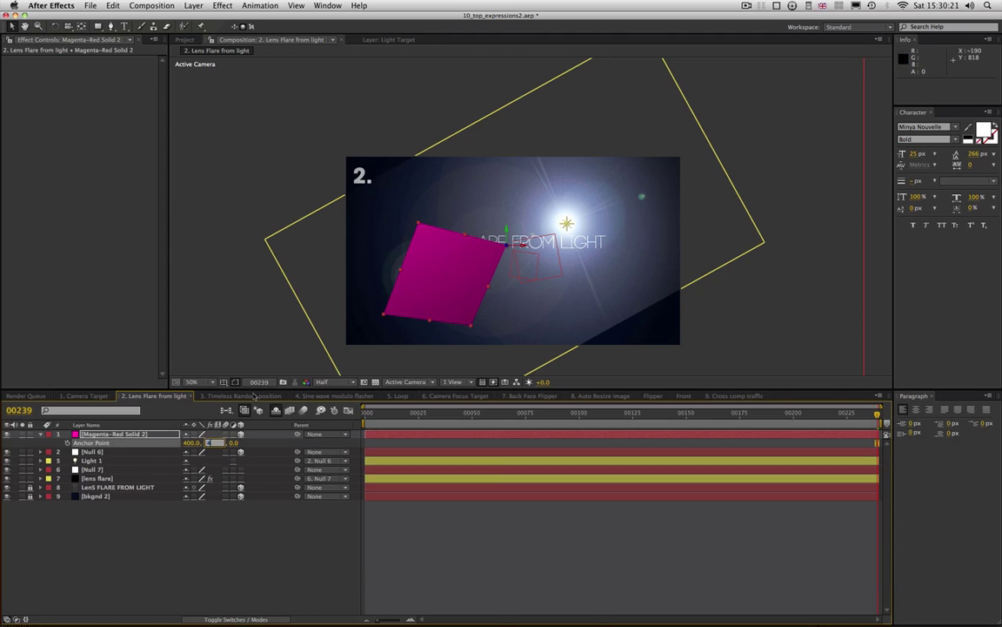
type("400")
key("Return")
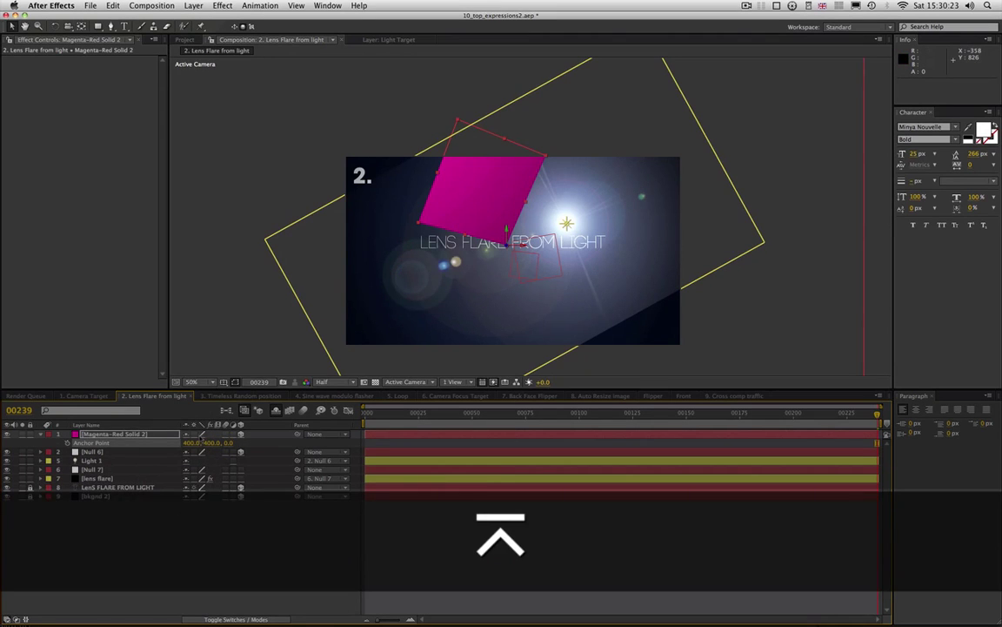
- Return the magenta solid's Anchor Point to its center at 200, 200
left_click(193, 443)
type("200")
key("Tab")
type("200")
key("Return")
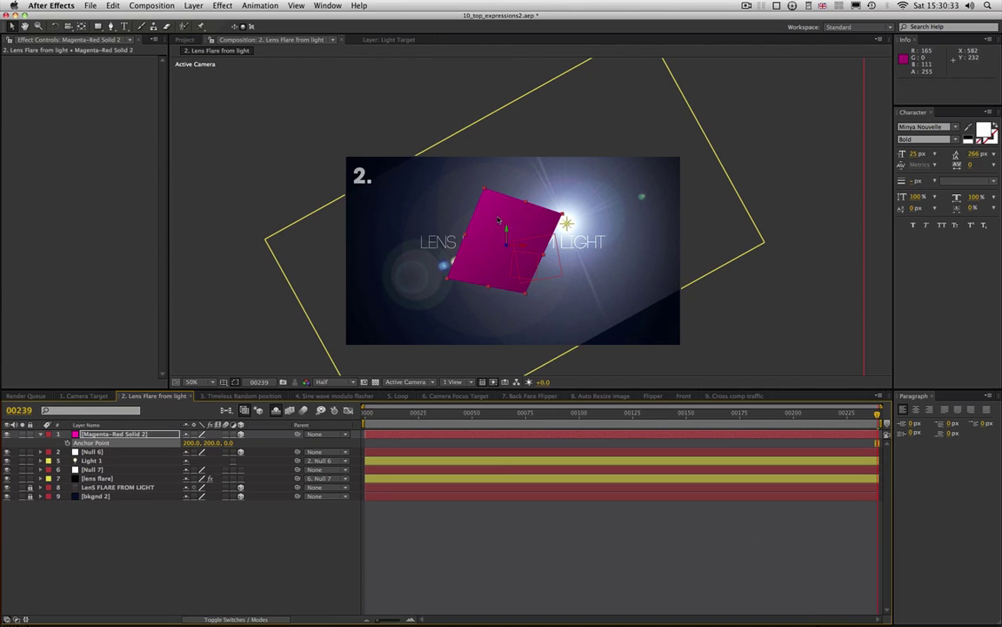
- Apply the Generate effect Circle to the magenta solid
left_click(220, 5)
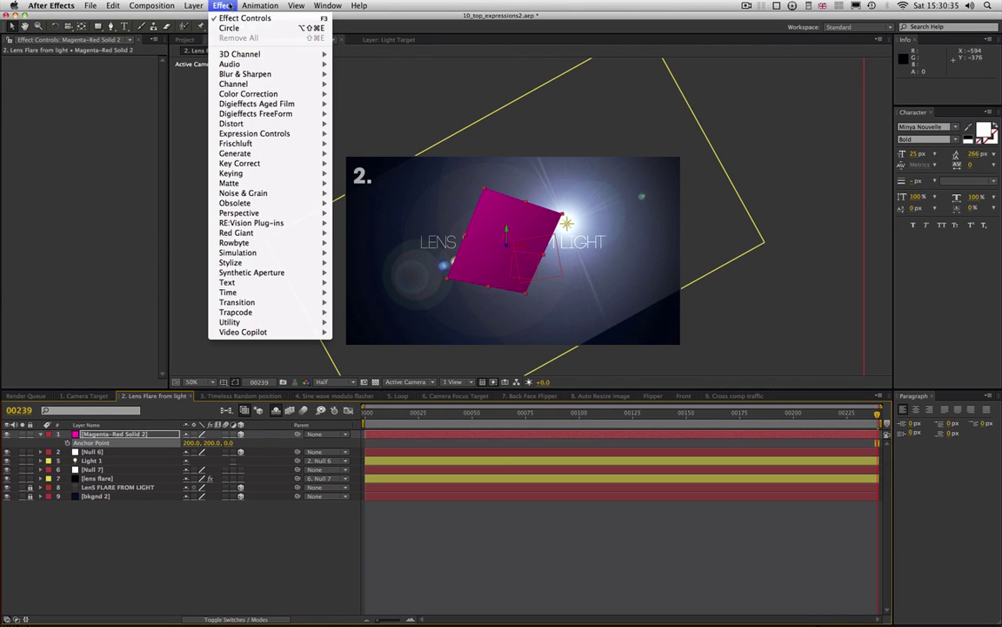
mouse_move(248, 104)
mouse_move(248, 75)
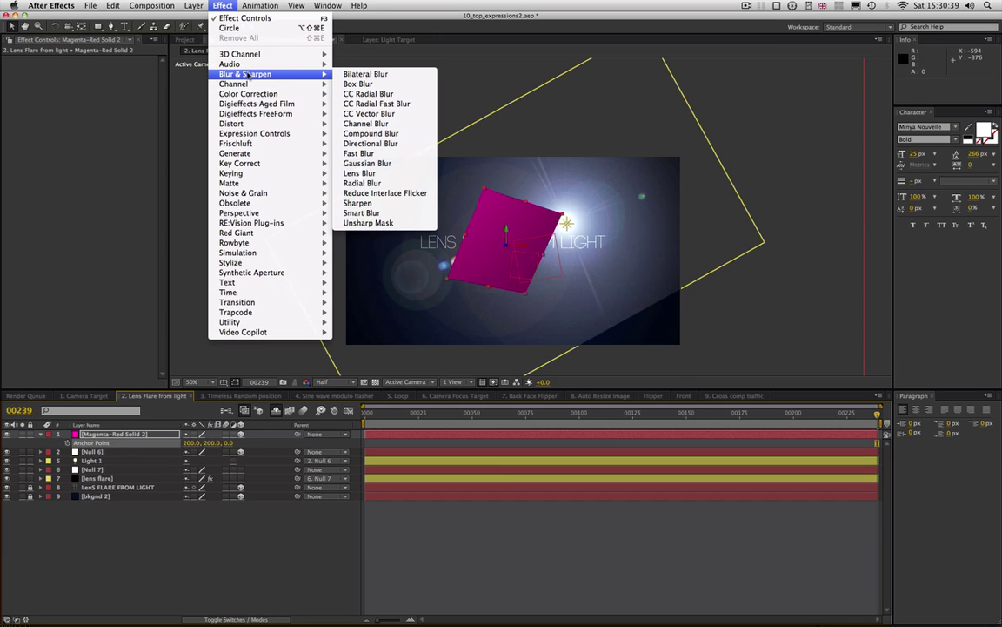
mouse_move(237, 153)
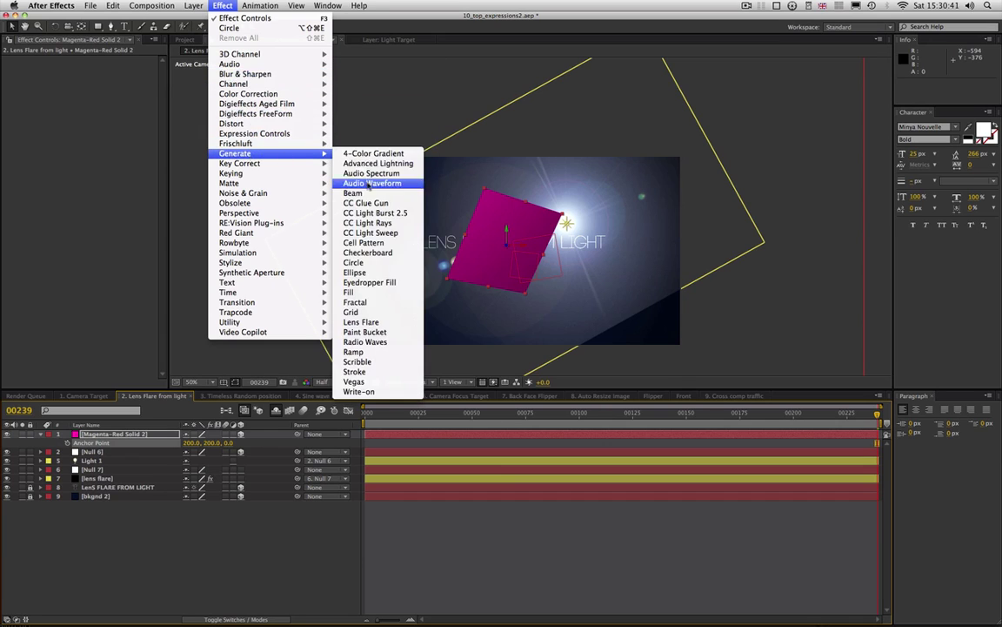
left_click(366, 269)
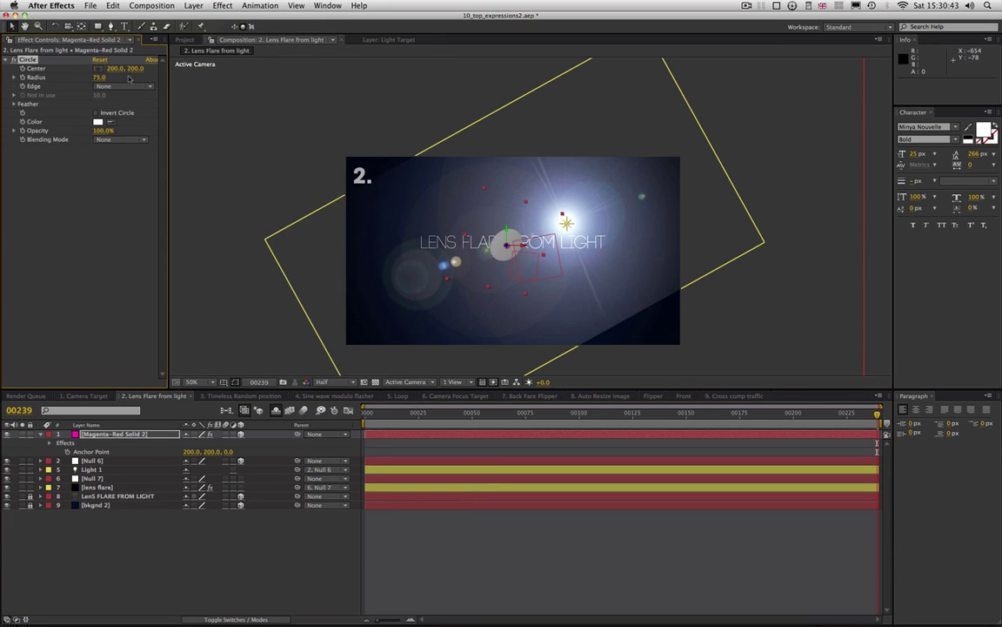
- Set the Circle effect's Edge to Thickness and its Radius to 70
key("alt")
left_click(121, 87)
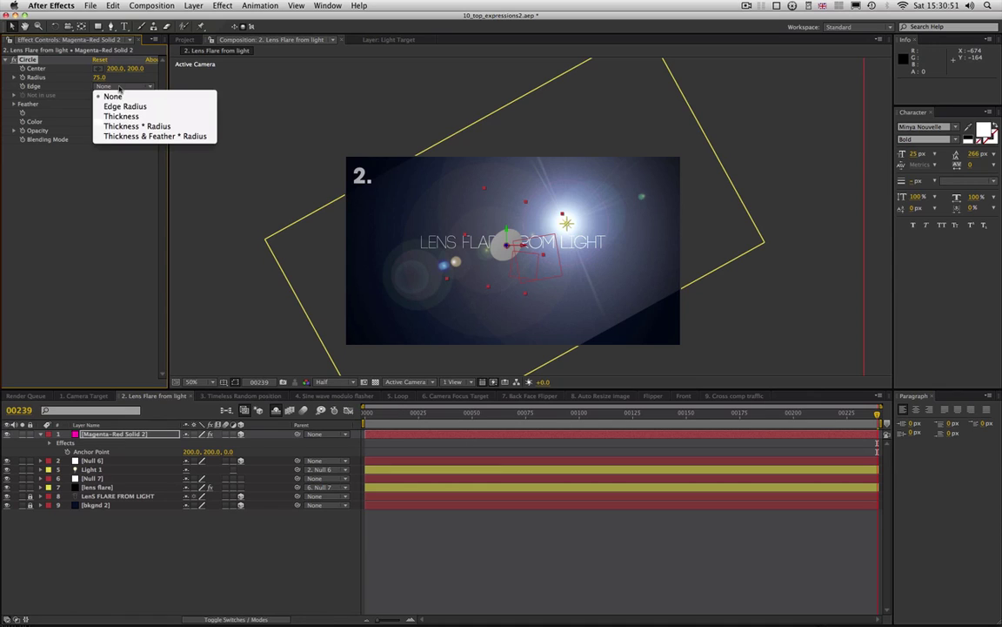
left_click(118, 116)
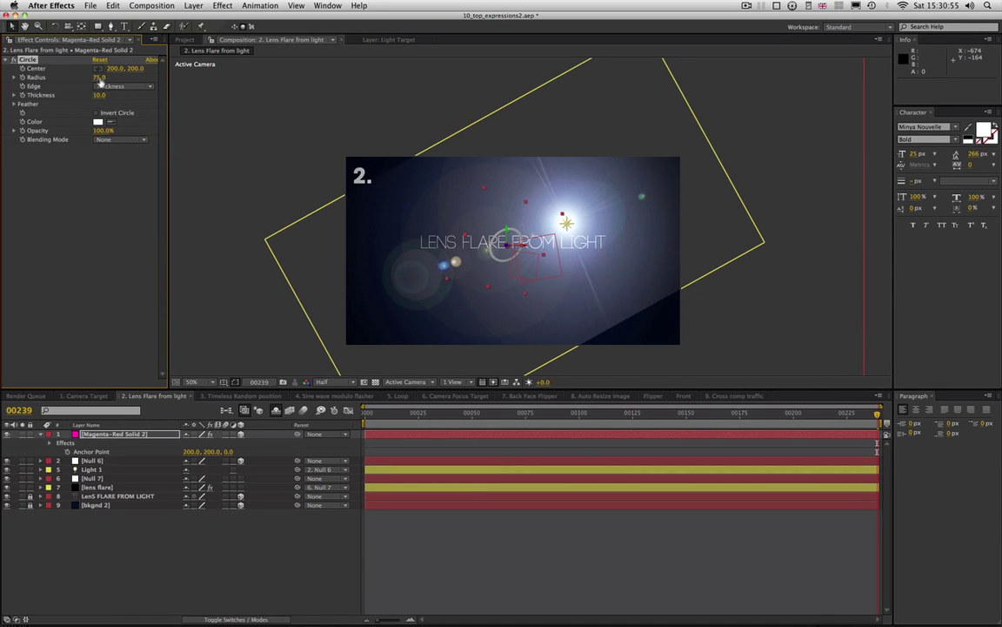
left_click_drag(100, 81, 95, 80)
- Set the Circle effect's Center to 0, 0, the solid's upper-left corner
left_click(112, 69)
type("0")
key("Tab")
type("0")
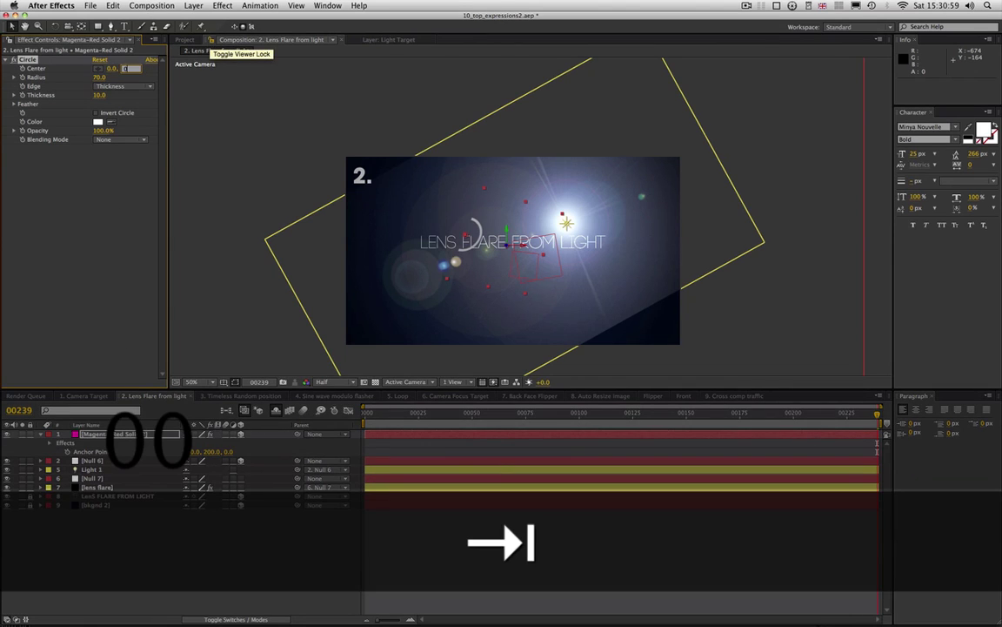
key("Return")
- Set the Circle's Blending Mode to Normal and lower the magenta solid's Opacity to 58%
left_click(121, 139)
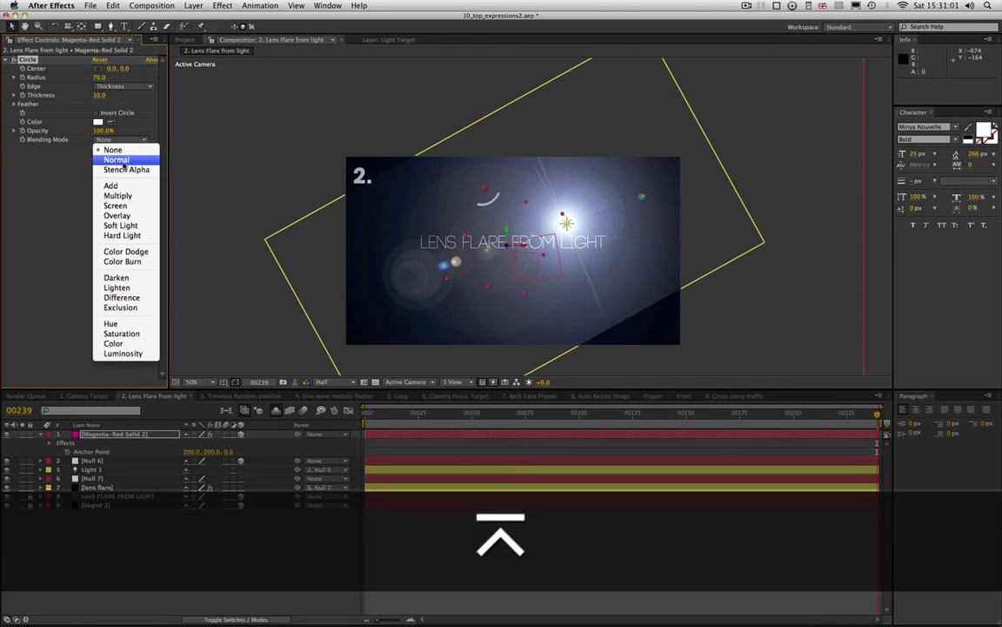
left_click(117, 152)
key("t")
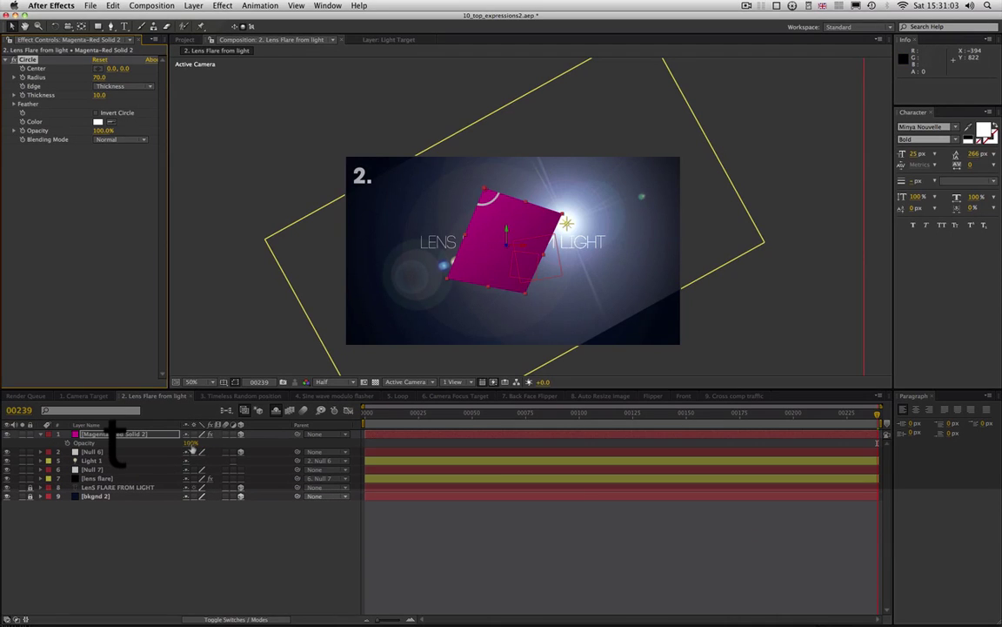
left_click_drag(173, 446, 174, 445)
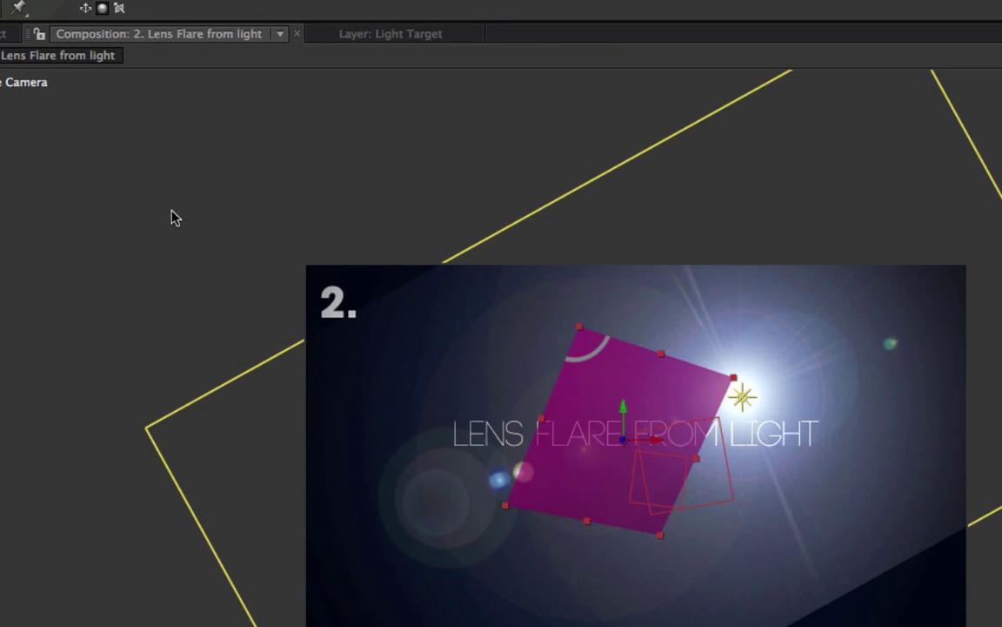
- Switch to Local Axis Mode and move the Circle's Center around the solid, ending at 200, 203
left_click(85, 8)
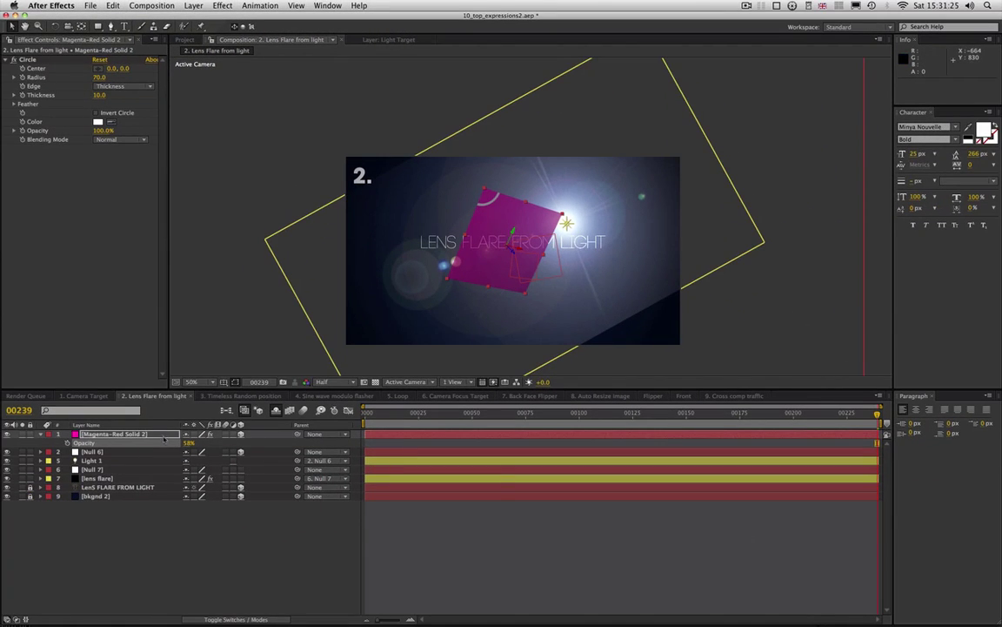
left_click_drag(112, 69, 350, 98)
left_click_drag(129, 68, 287, 110)
left_click_drag(109, 68, 47, 102)
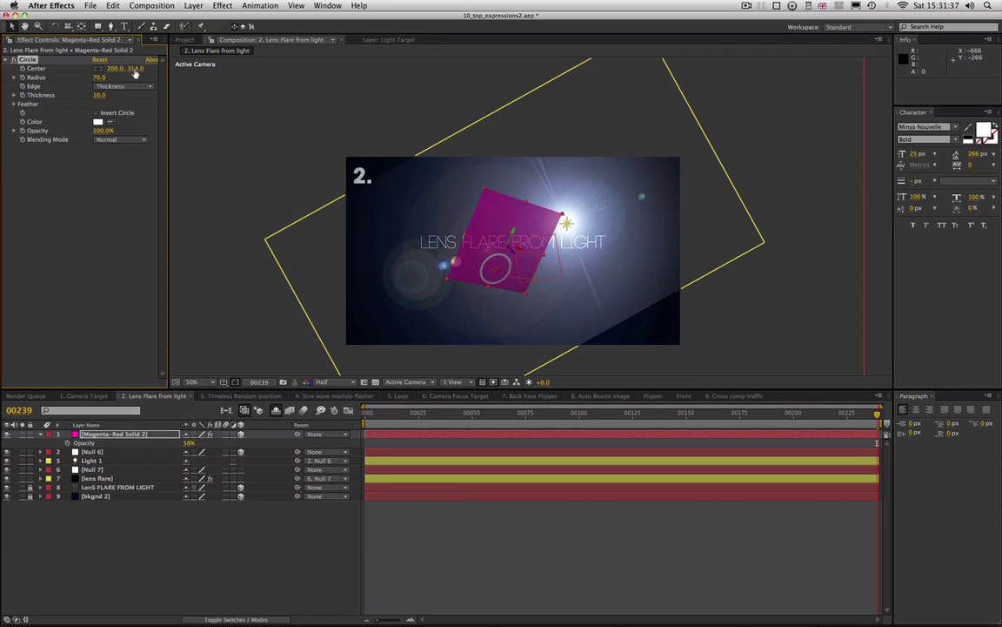
left_click_drag(135, 68, 109, 71)
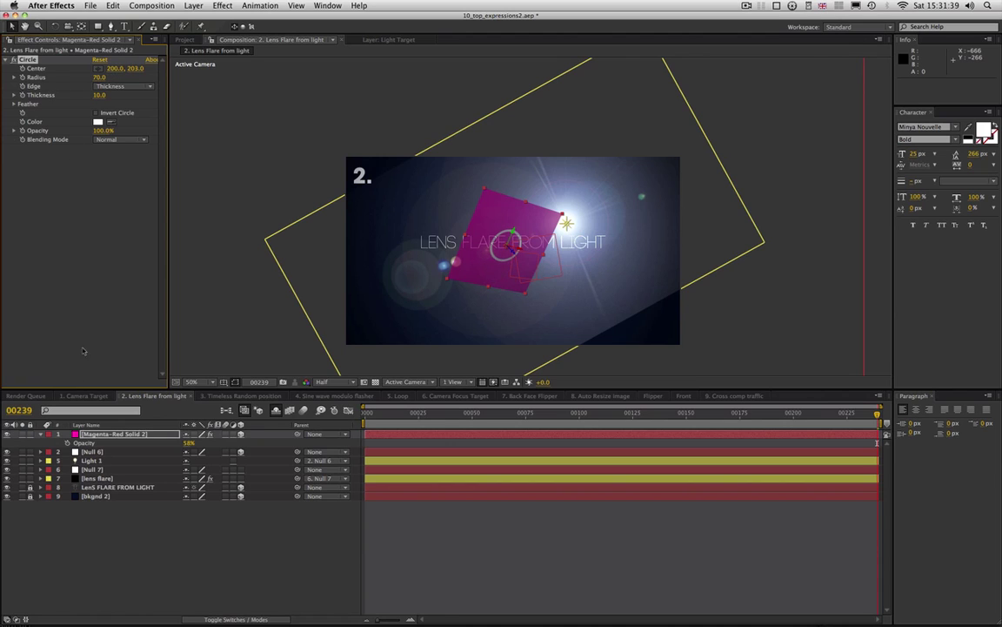
- Reveal the magenta solid's Circle effect in the timeline and move the solid toward the light, to about 753, 270, 207
left_click(98, 434)
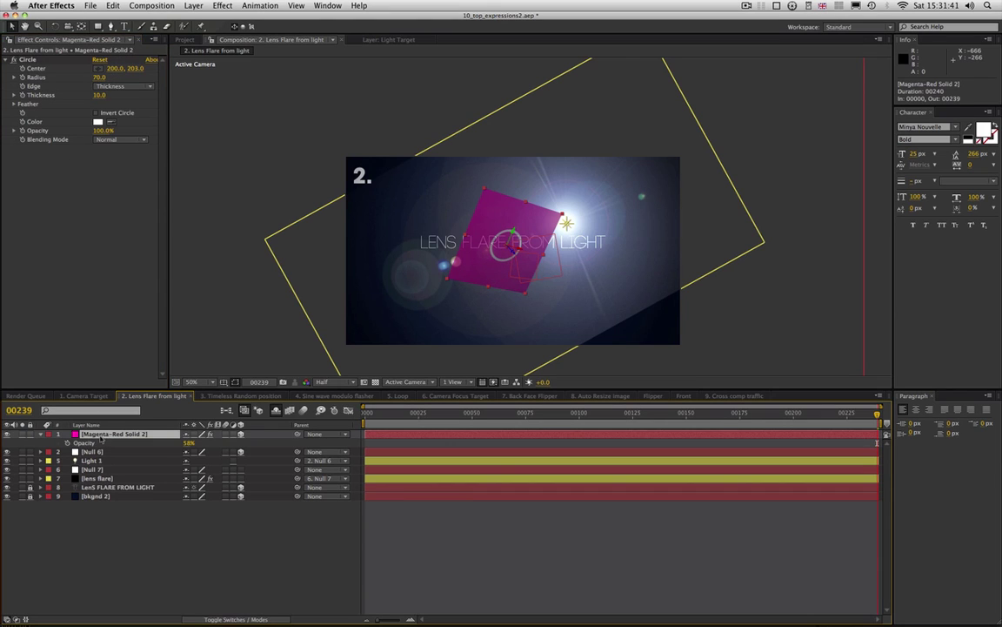
key("e")
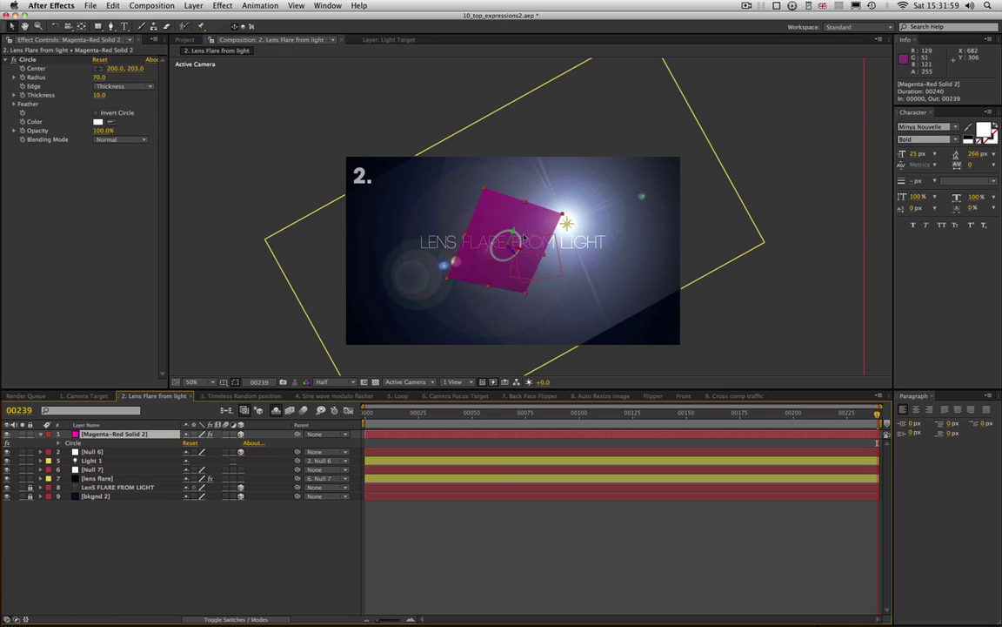
left_click_drag(536, 248, 572, 247)
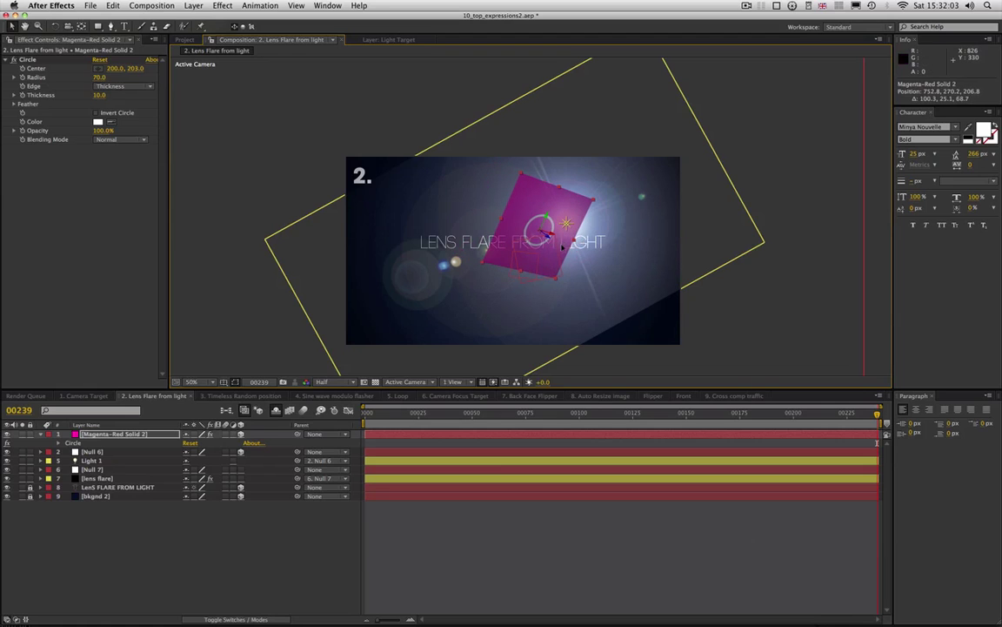
- Reveal the lens flare layer's Flare Center expression and copy its full text
left_click(98, 478)
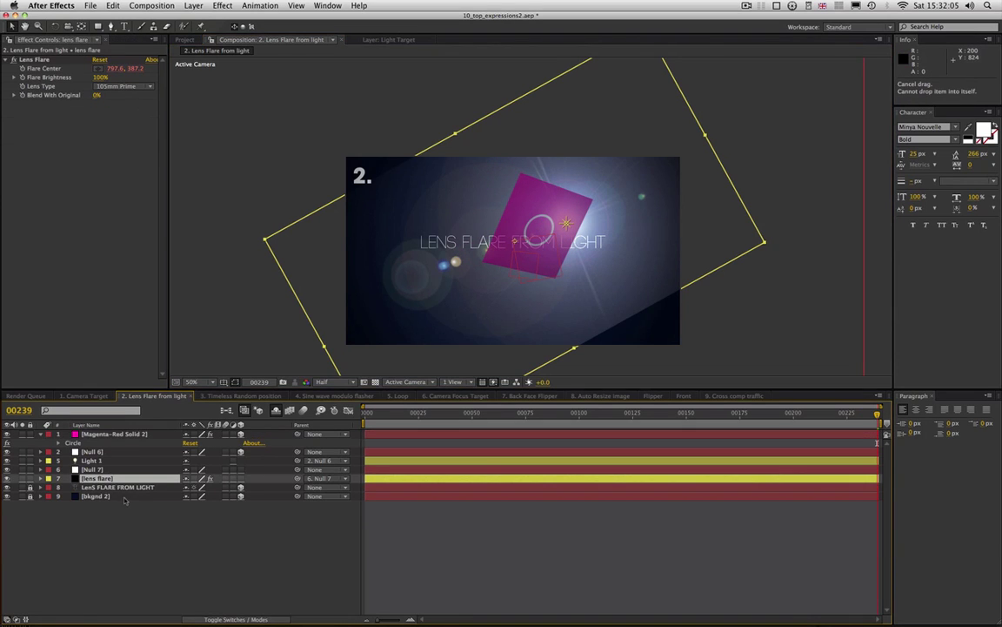
key("u")
left_click(511, 505)
key("super+c")
key("KP_Enter")
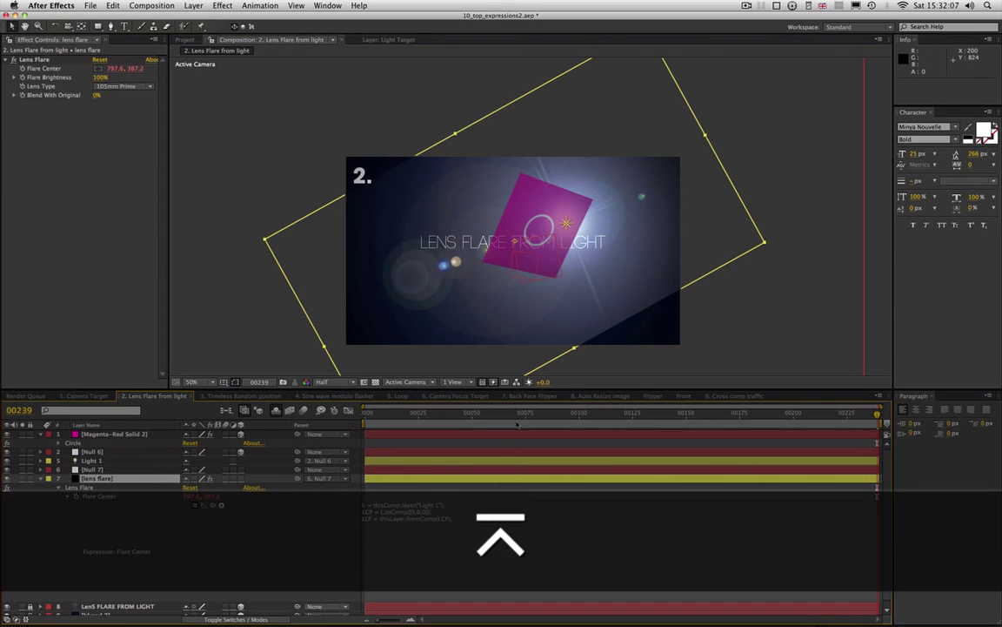
- Add an expression to the Circle effect's Center on the magenta solid and paste the copied Flare Center expression
left_click(106, 433)
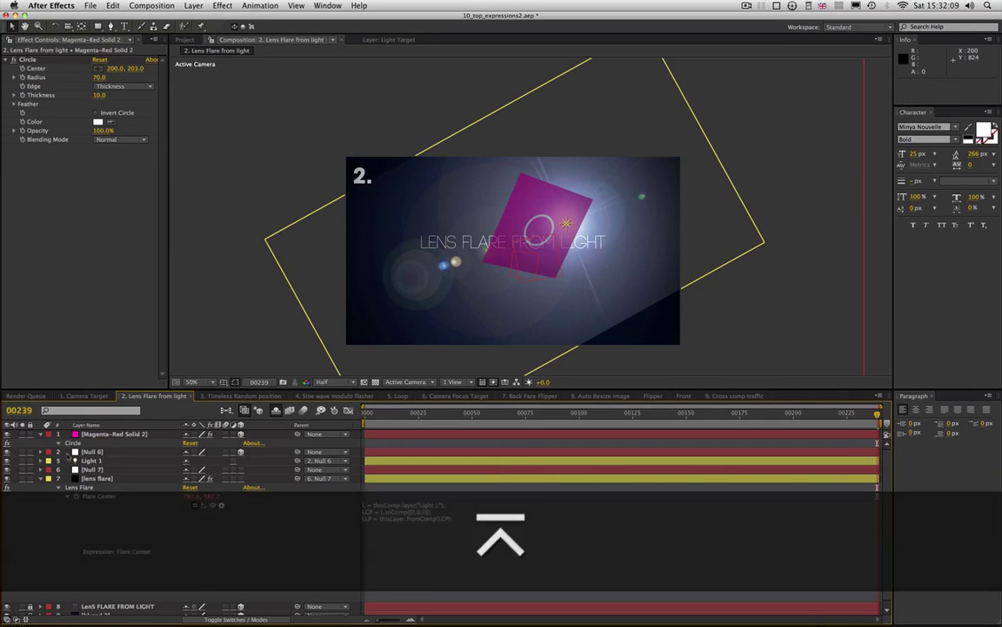
left_click(59, 442)
left_click(76, 452, "alt")
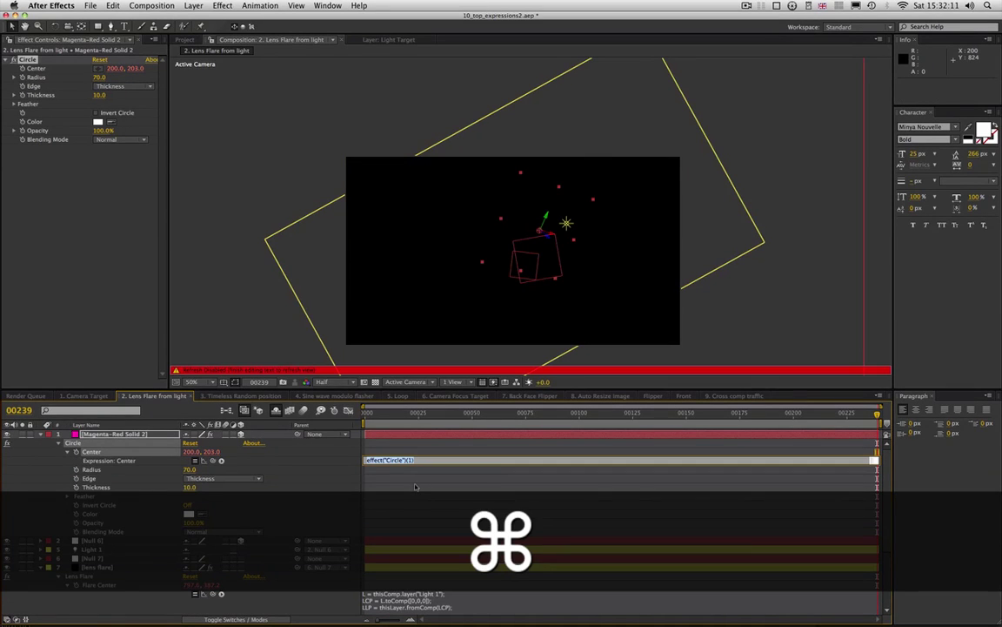
key("super+v")
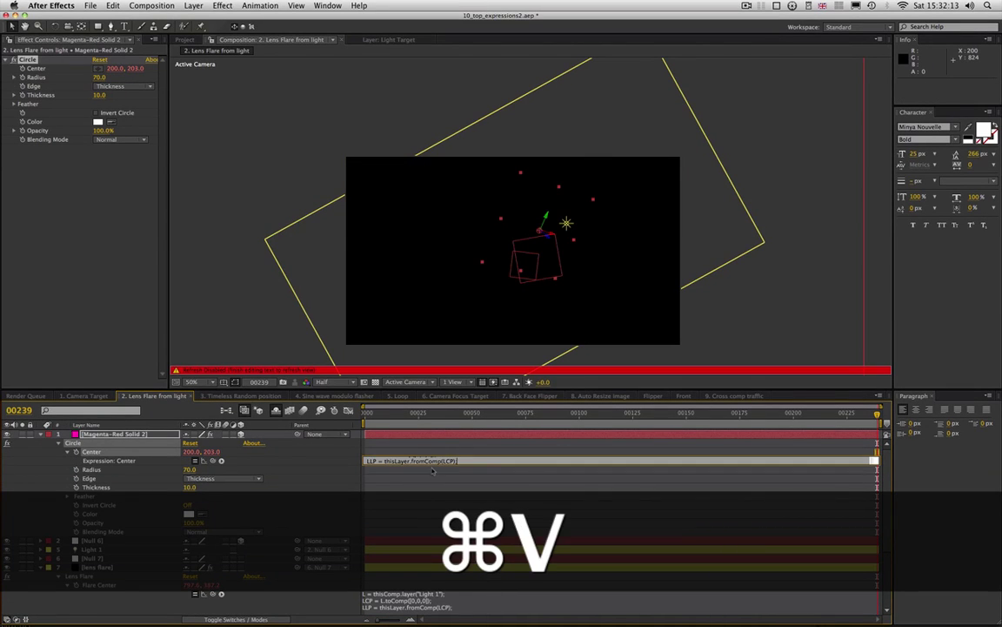
key("KP_Enter")
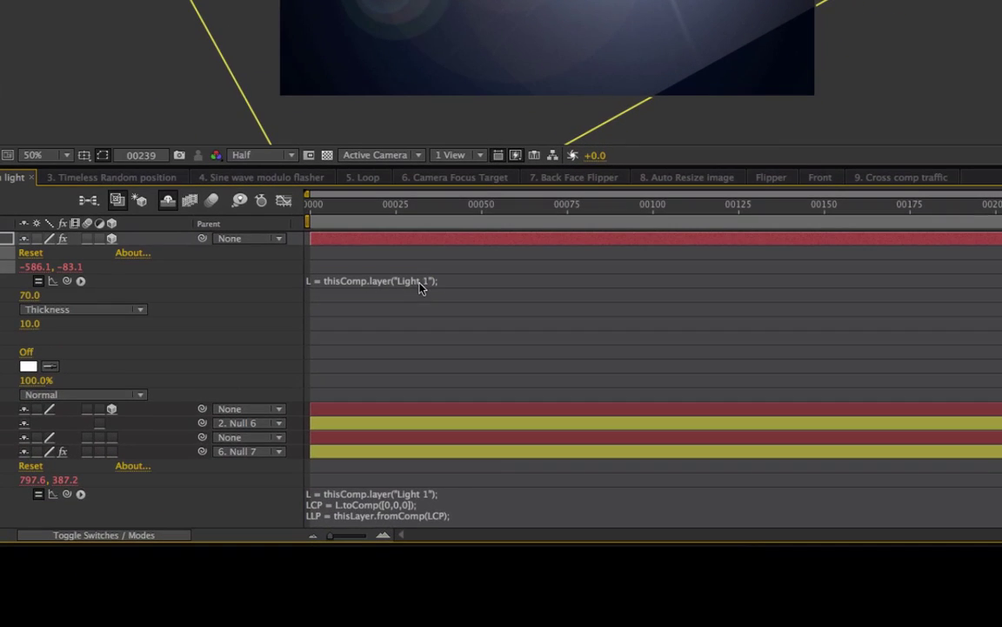
- Enlarge the Center expression's field and change fromComp to fromCompToSurface in its last line
left_click_drag(434, 465, 426, 506)
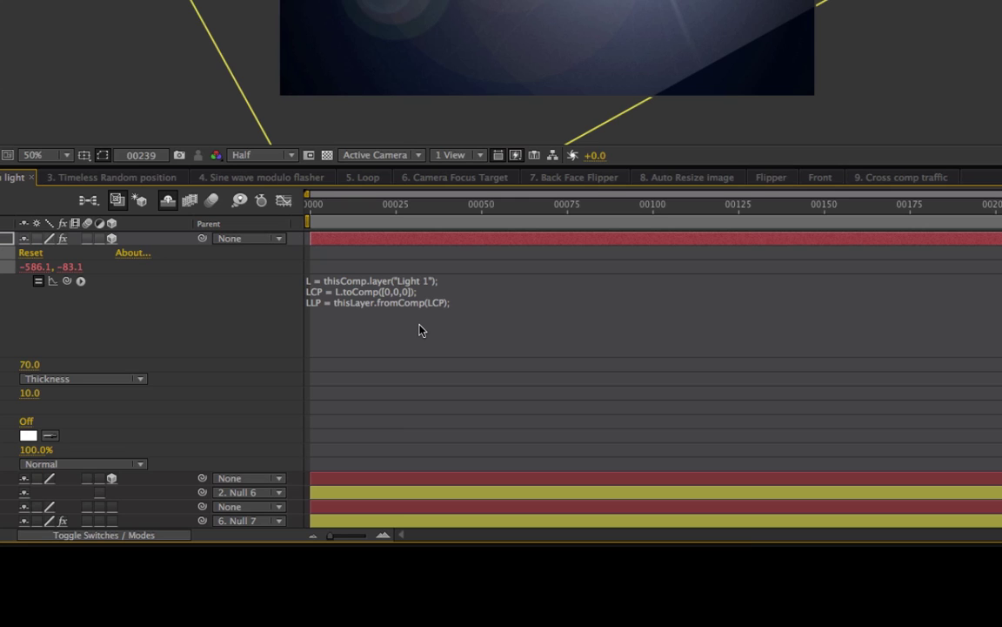
left_click(403, 280)
left_click(432, 301)
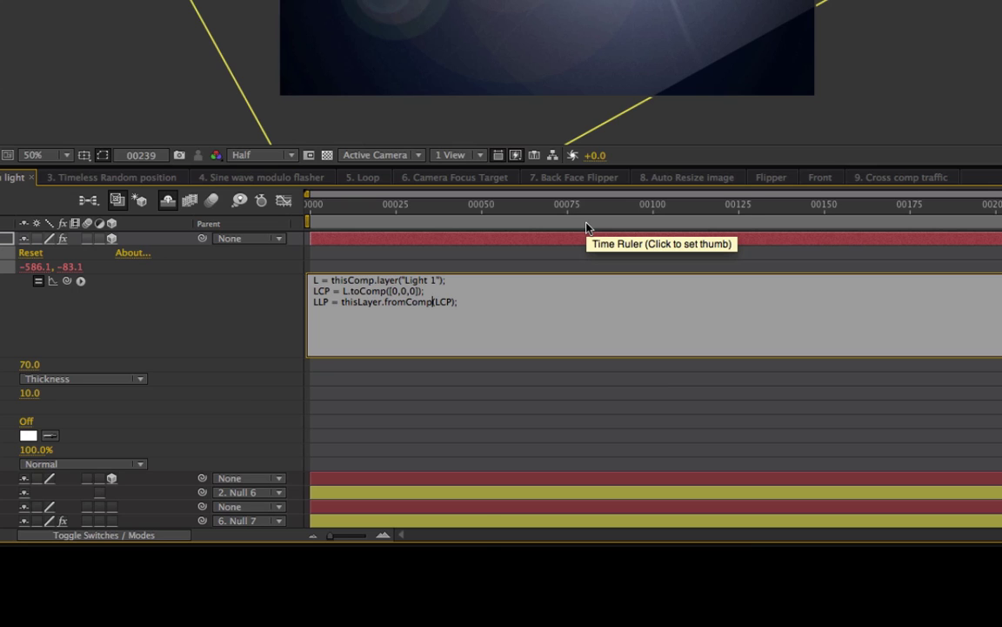
type("To")
type("Surfac")
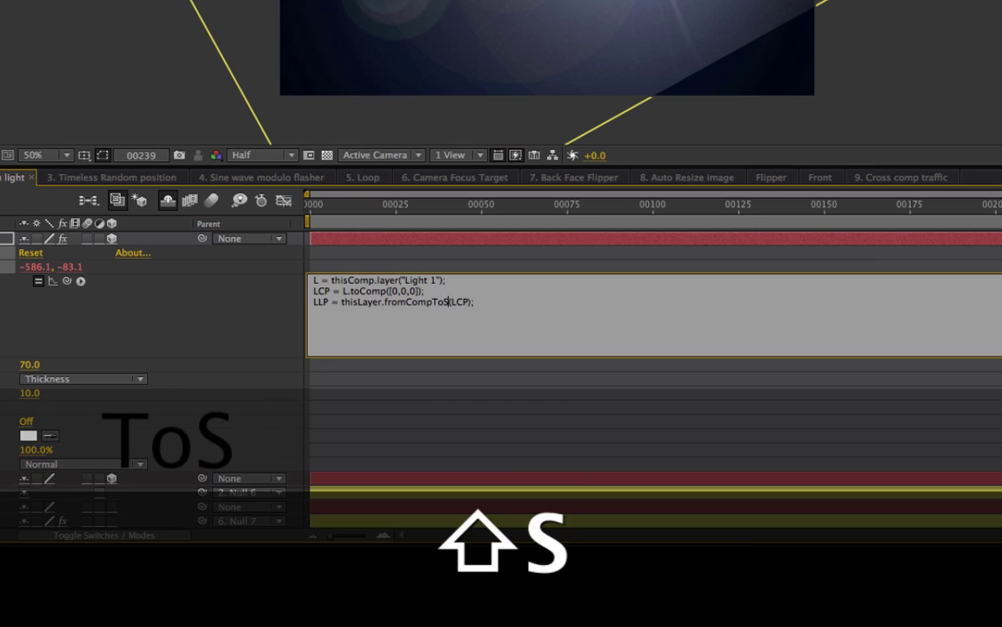
type("e")
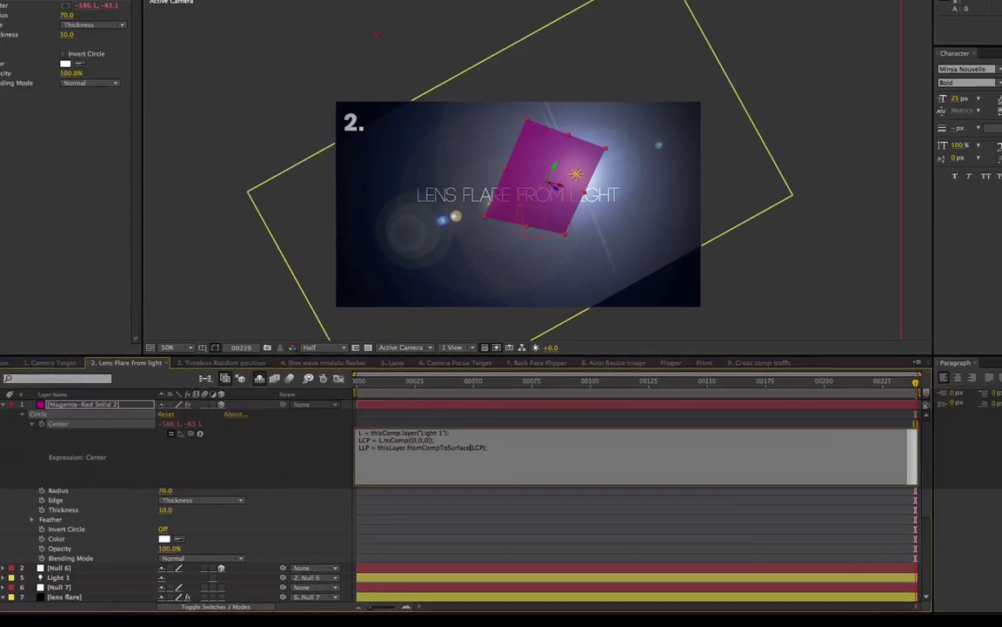
key("KP_Enter")
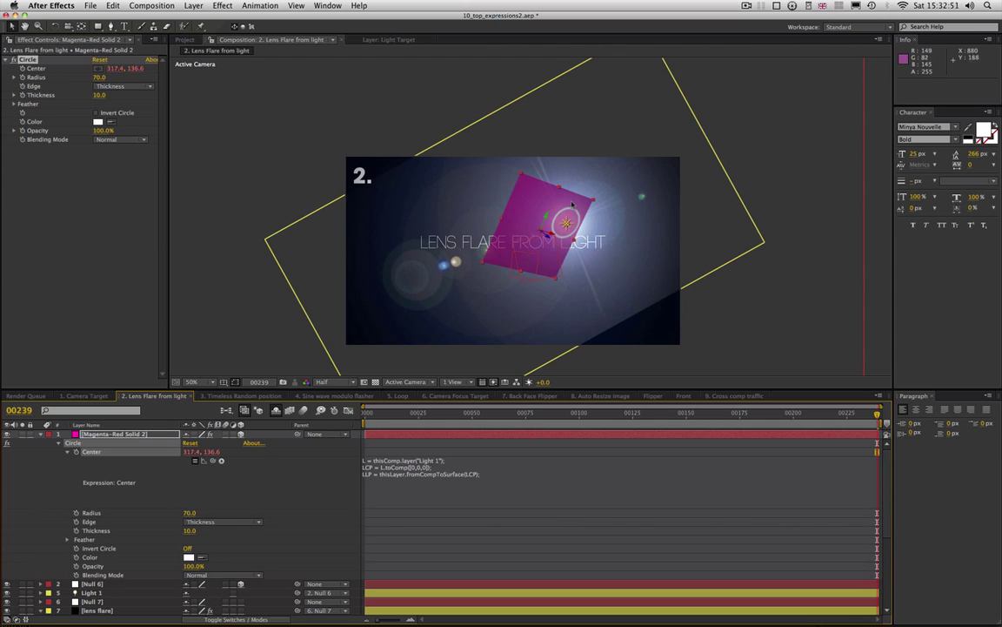
- Lower the magenta solid's Opacity further and move the solid to about 869, 286, 279
key("t")
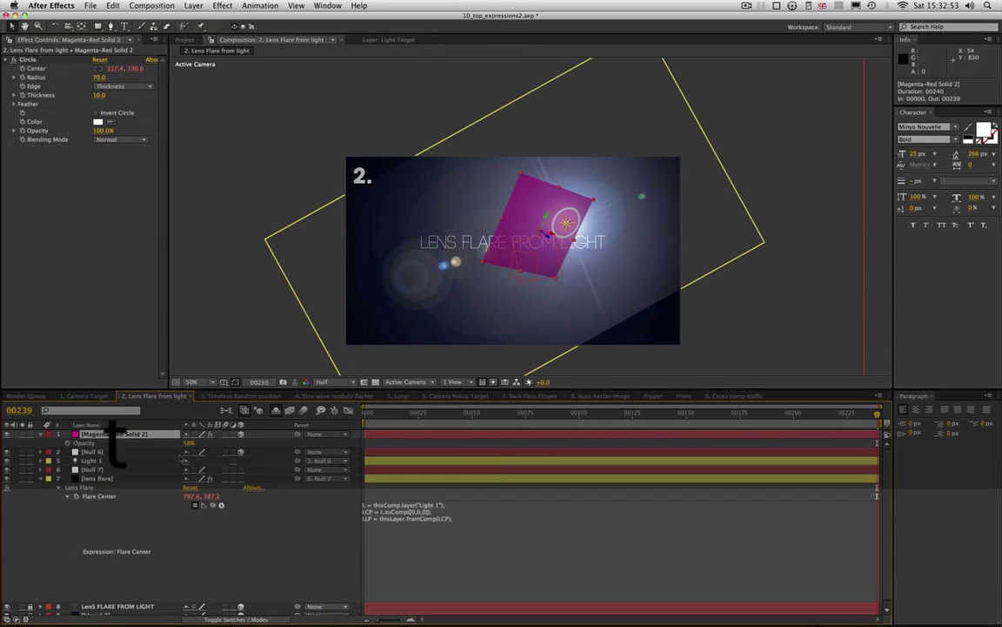
left_click_drag(184, 442, 176, 442)
mouse_move(561, 235)
left_mouse_down()
mouse_move(570, 241)
mouse_move(528, 233)
mouse_move(557, 231)
mouse_move(580, 212)
mouse_move(557, 205)
mouse_move(522, 218)
mouse_move(568, 226)
left_mouse_up()
- Rescale the magenta solid and rotate it to X 46°, Y -26° and Z 65°
key("s")
left_click_drag(193, 443, 252, 472)
key("r")
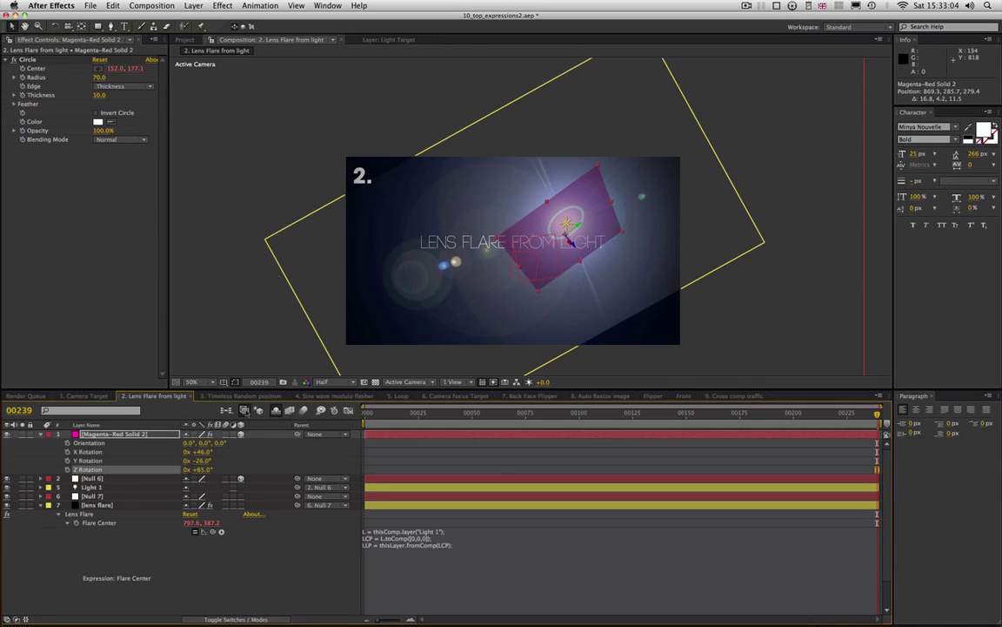
- Add a new 3D null object and parent the magenta solid to it
left_click(193, 5)
mouse_move(209, 18)
left_click(348, 60)
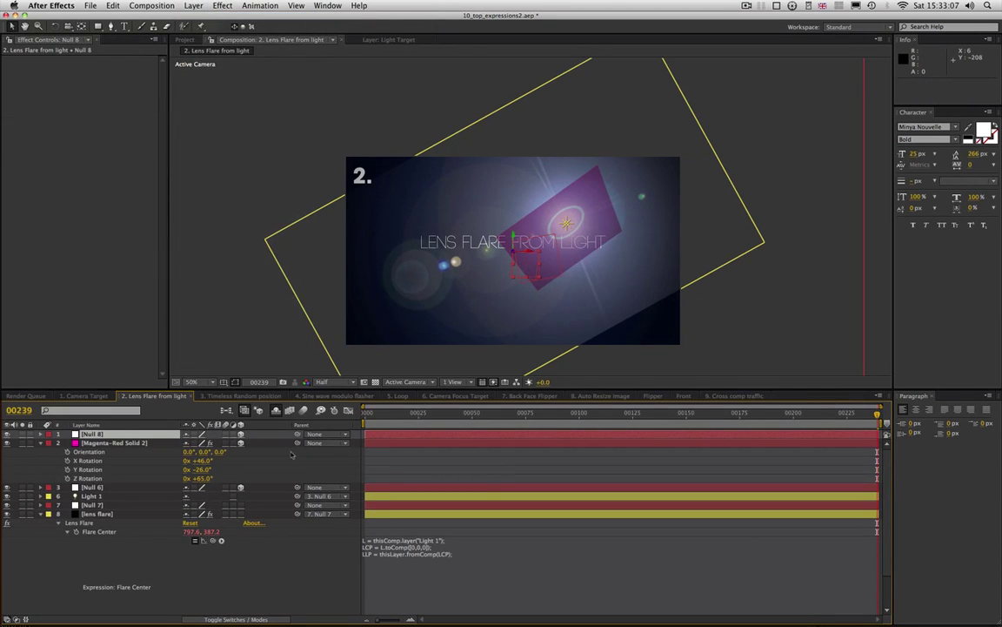
left_click_drag(169, 442, 105, 434)
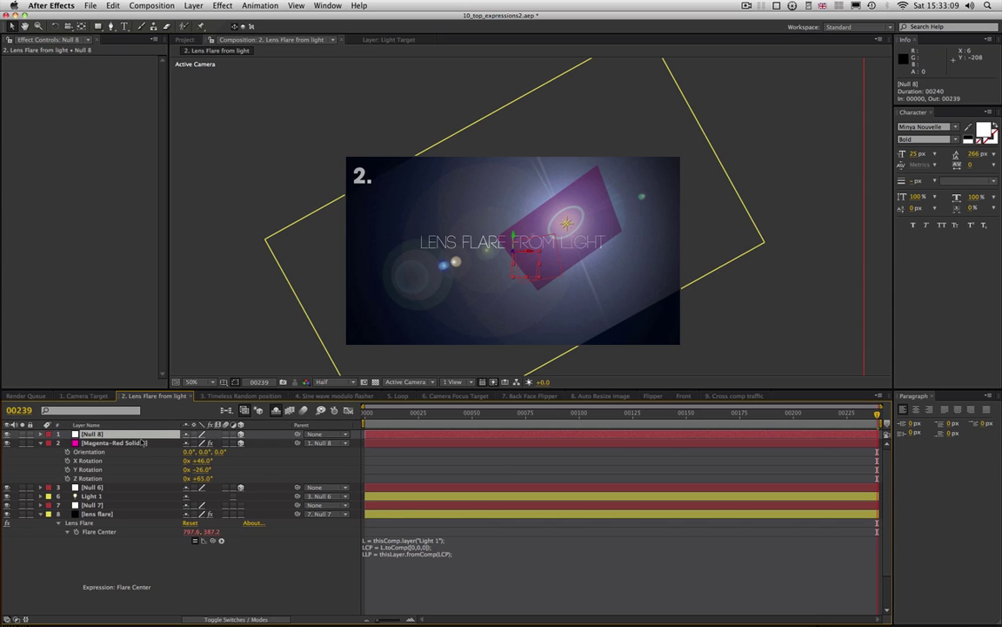
- Rotate the new null to Y 16.3° and Z -14.3°, and scale it to 125.8%
key("r")
left_click_drag(203, 461, 289, 462)
left_click_drag(197, 469, 183, 469)
left_click_drag(124, 452, 96, 452)
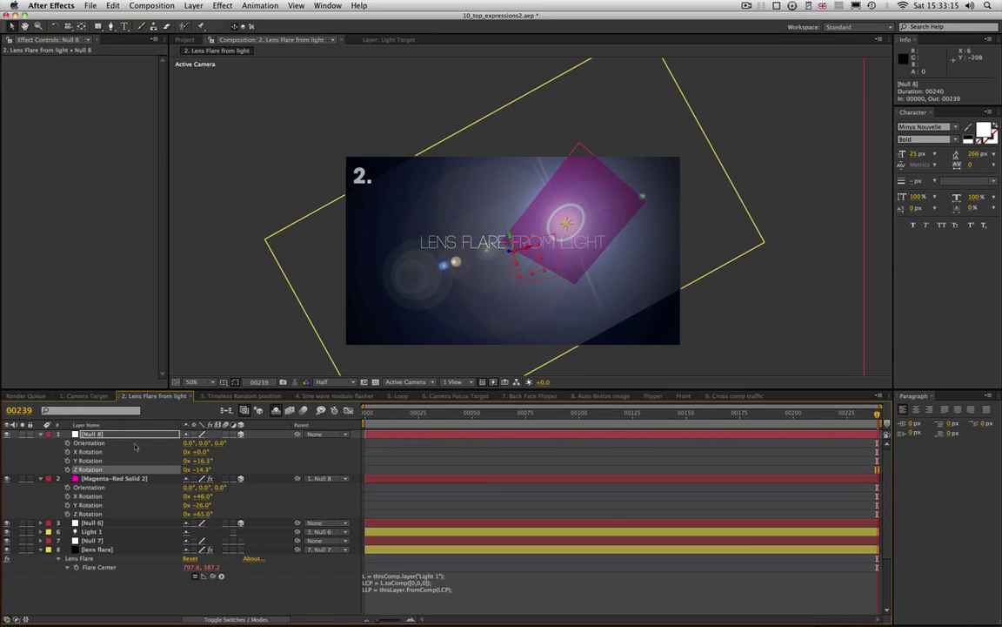
key("s")
mouse_move(206, 442)
left_mouse_down()
mouse_move(302, 442)
mouse_move(180, 442)
mouse_move(341, 442)
mouse_move(216, 442)
mouse_move(225, 442)
left_mouse_up()
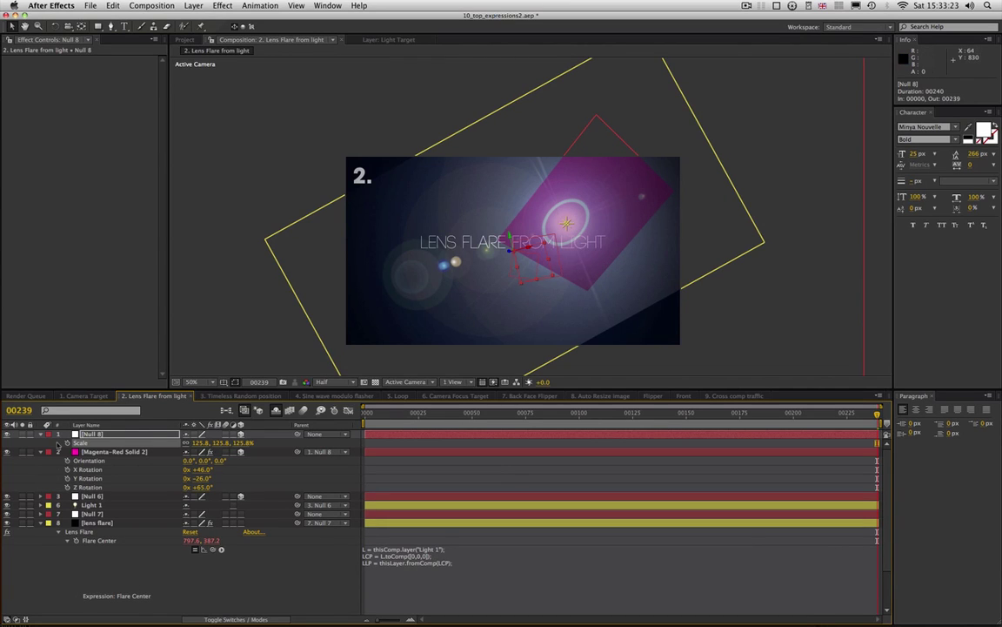
- Collapse the null and solid properties and move Light 1 to Position 72.5, -43.5, -1169.9
left_click(59, 433)
left_click(58, 442)
left_click(91, 460)
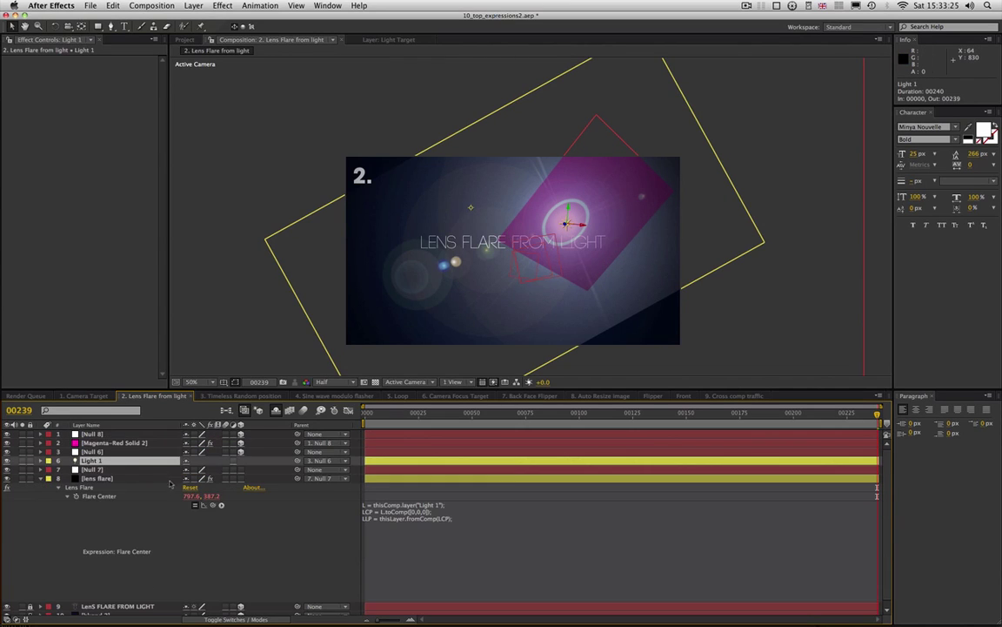
key("p")
mouse_move(193, 470)
left_mouse_down()
mouse_move(139, 473)
mouse_move(240, 478)
mouse_move(184, 479)
left_mouse_up()
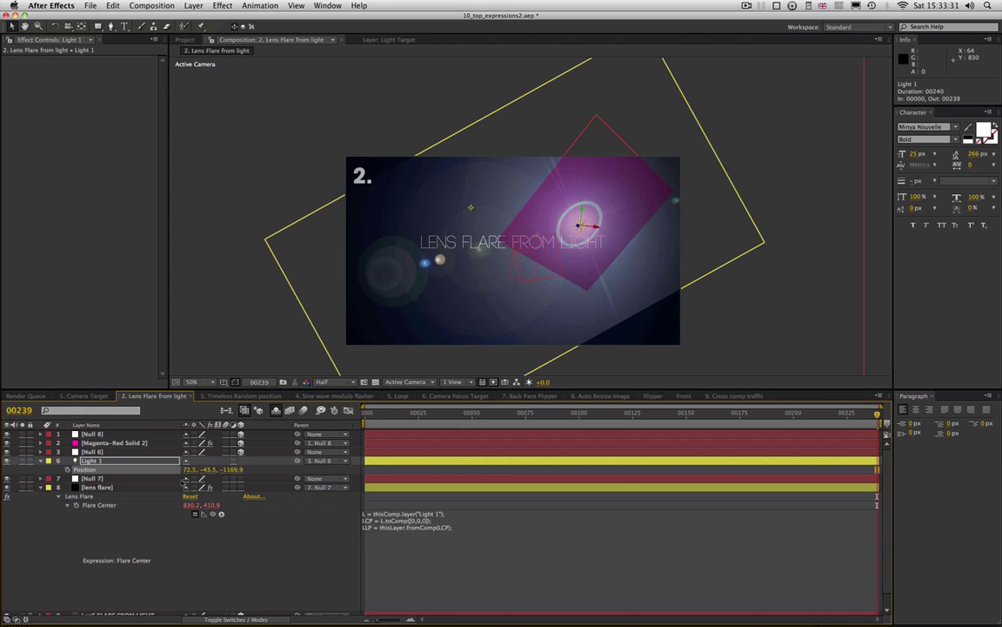
- Rotate Null 6, the parent of Light 1, and move it to Position 640, 341, -19
left_click(144, 452)
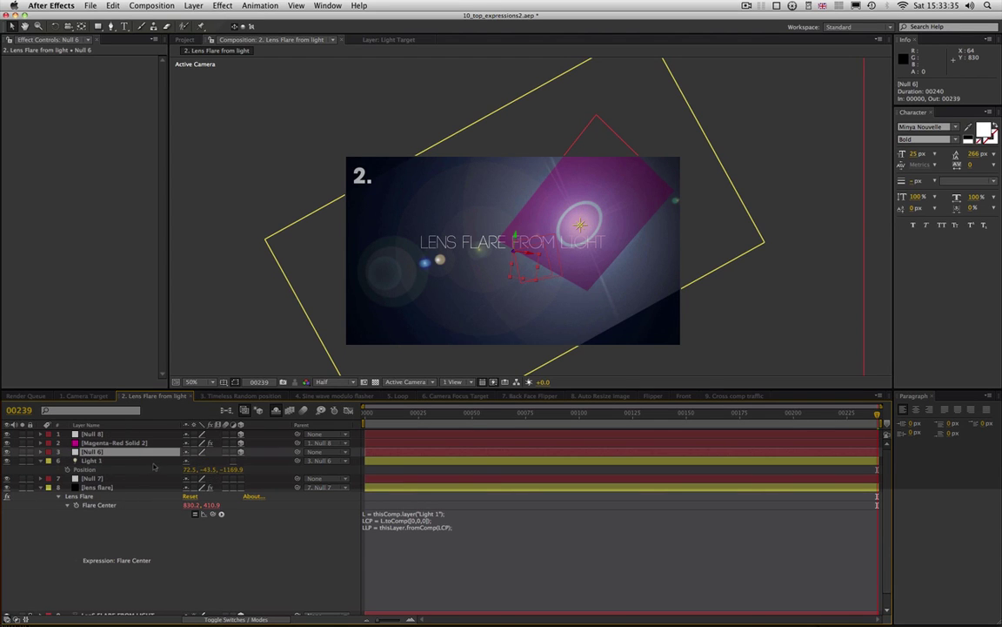
key("r")
mouse_move(203, 478)
left_mouse_down()
mouse_move(211, 479)
mouse_move(190, 479)
mouse_move(199, 487)
left_mouse_up()
key("p")
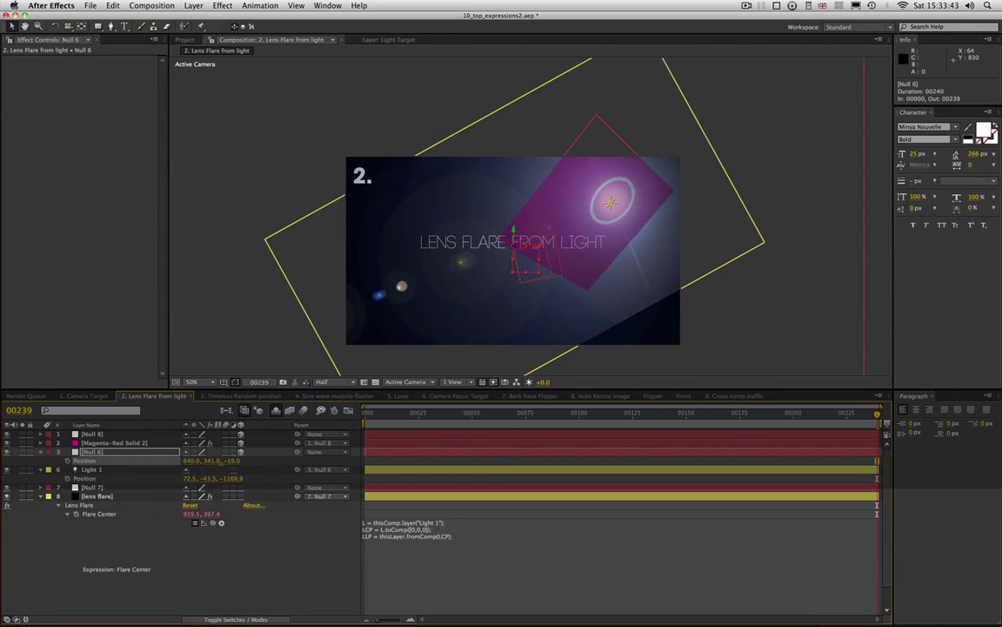
- Scale Null 6 to 91% and Null 7, the parent of the lens flare layer, to 167%
key("s")
mouse_move(221, 463)
left_mouse_down()
mouse_move(250, 467)
mouse_move(191, 472)
mouse_move(206, 475)
left_mouse_up()
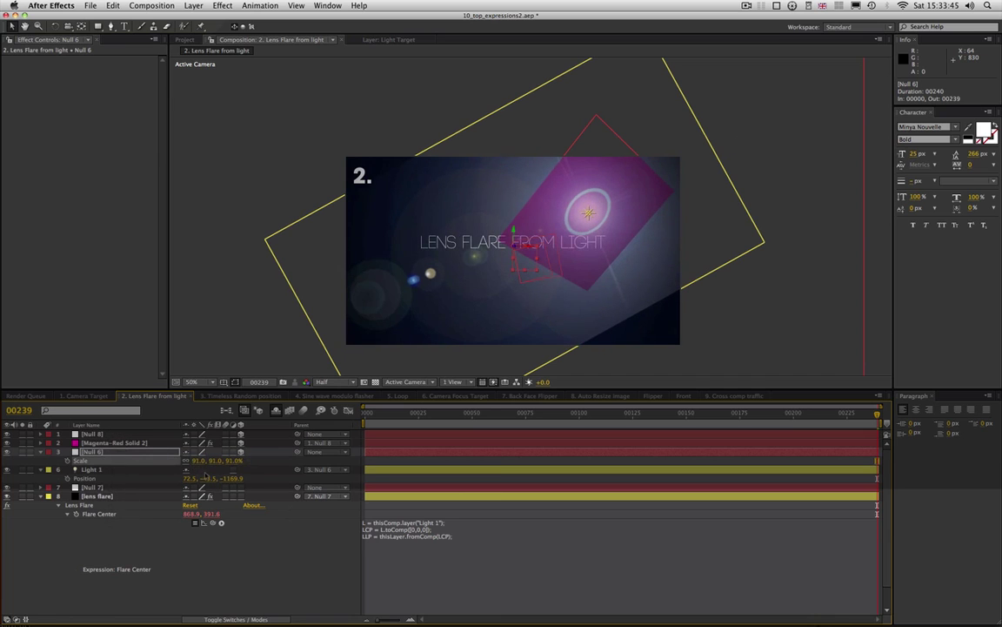
left_click(92, 486)
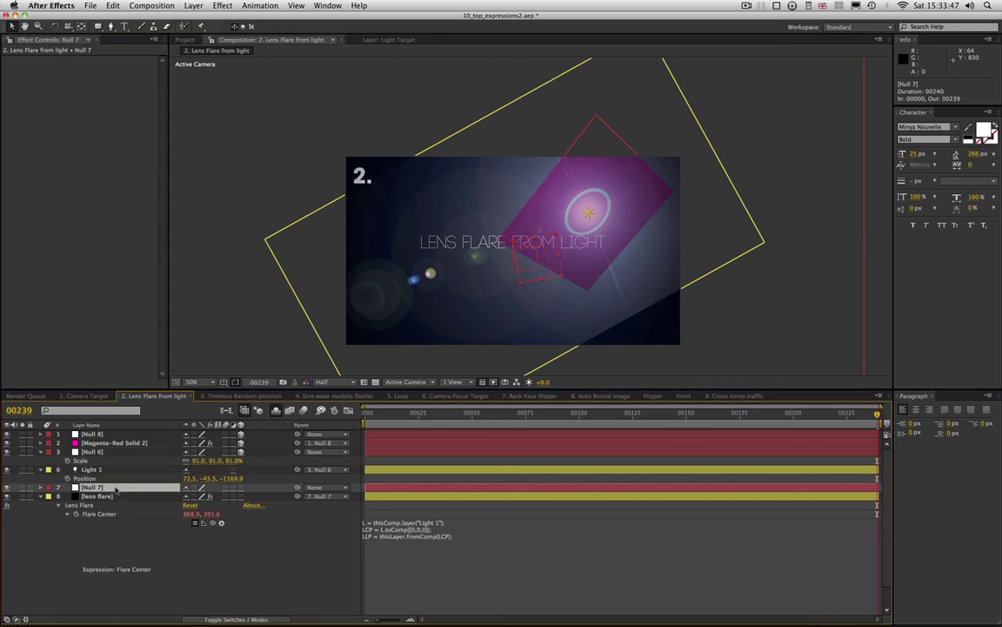
key("s")
left_click_drag(201, 489, 228, 491)
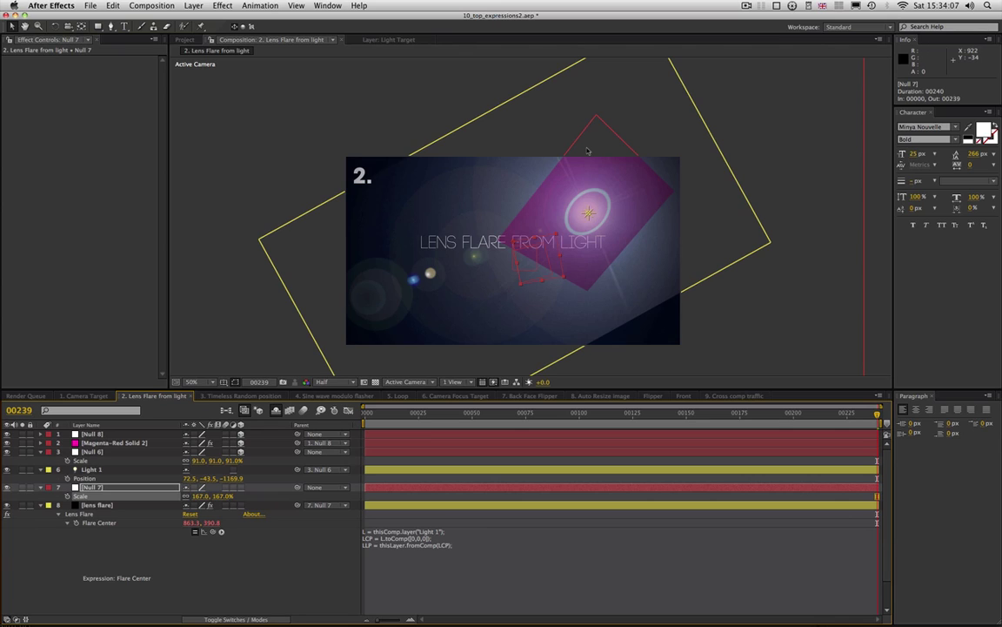
- Reveal the Circle Center expression on the magenta solid in the timeline
left_click(93, 433)
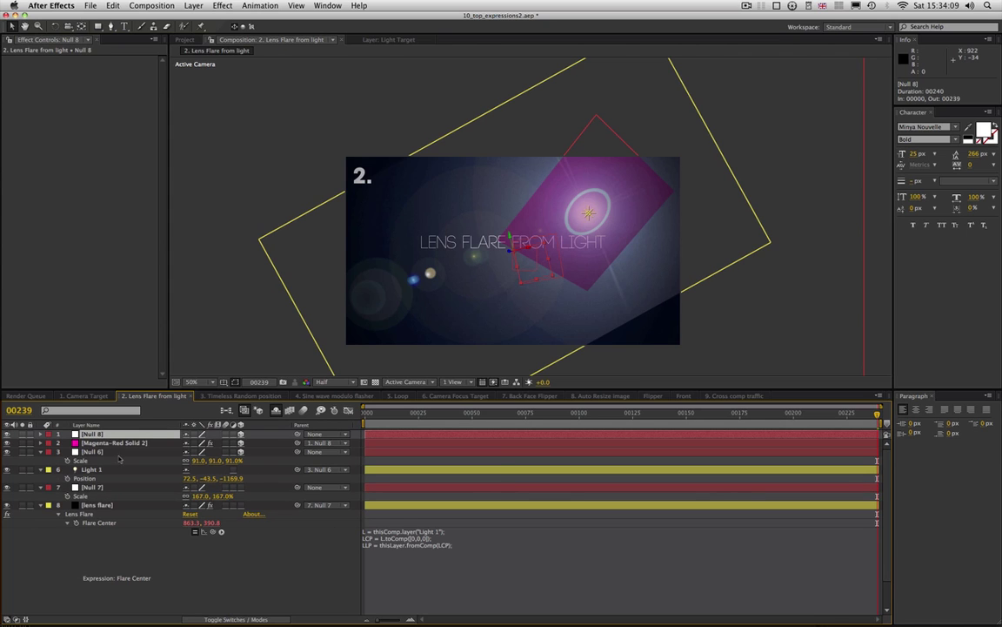
left_click(102, 443)
key("u")
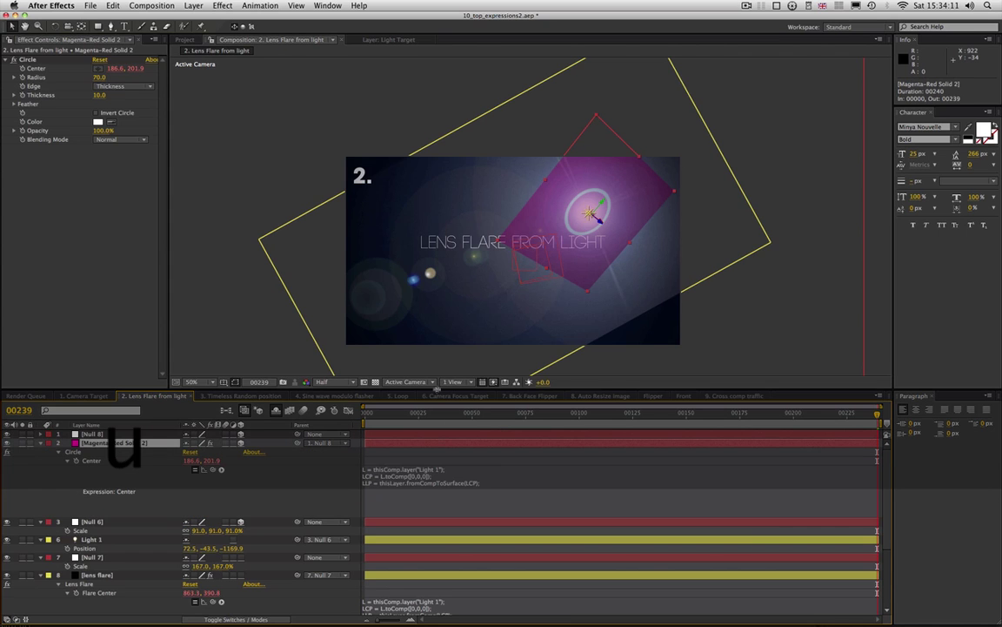